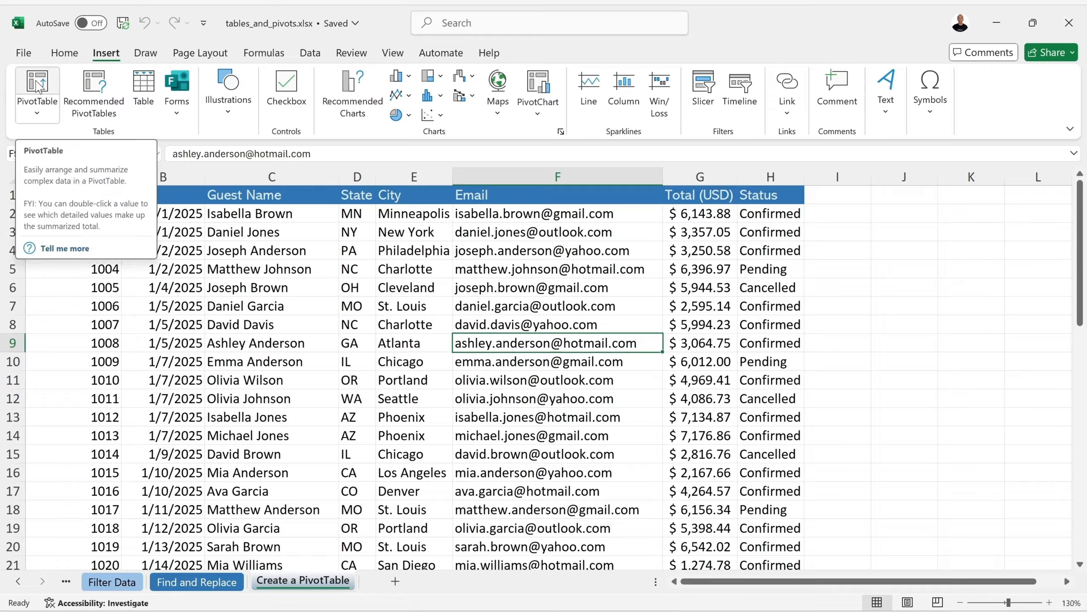
Step: Create a PivotTable from range A1:H51 of the 'Create a PivotTable' sheet on a new worksheet
left_click(34, 86)
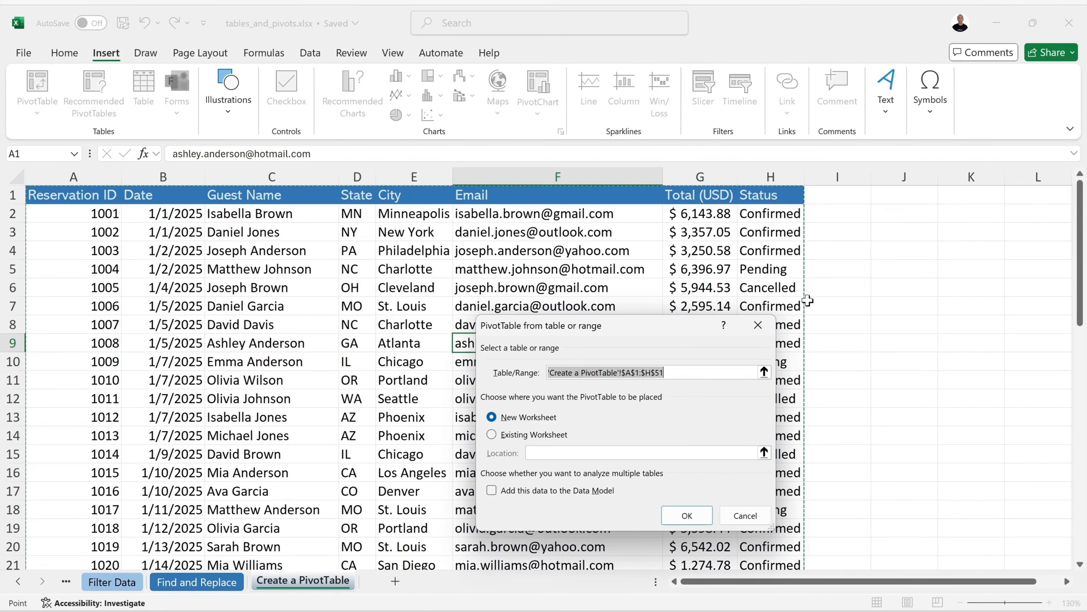
left_click_drag(646, 337, 775, 297)
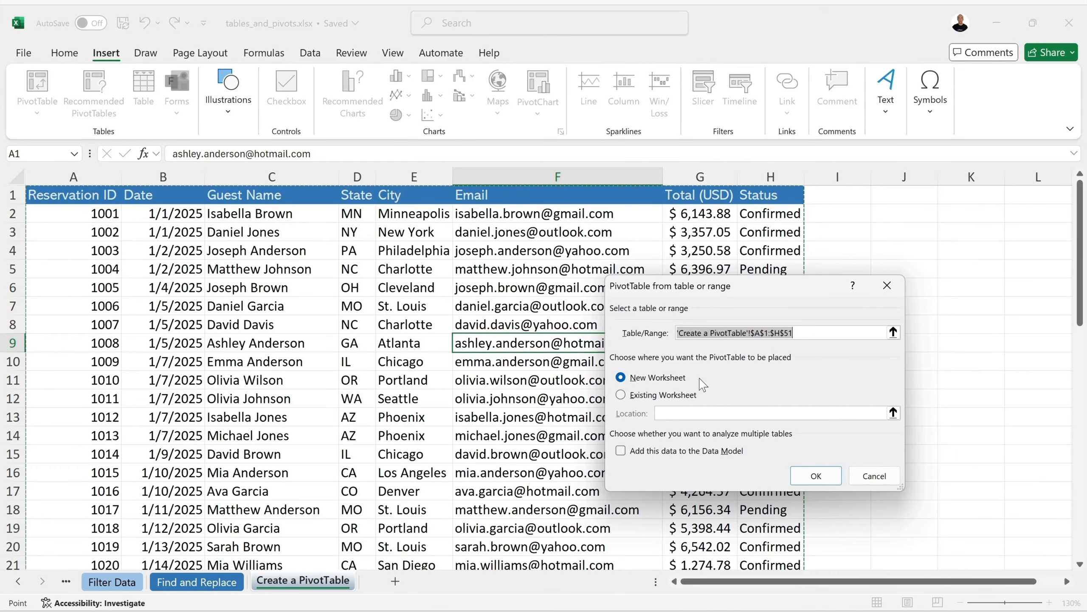
left_click(816, 477)
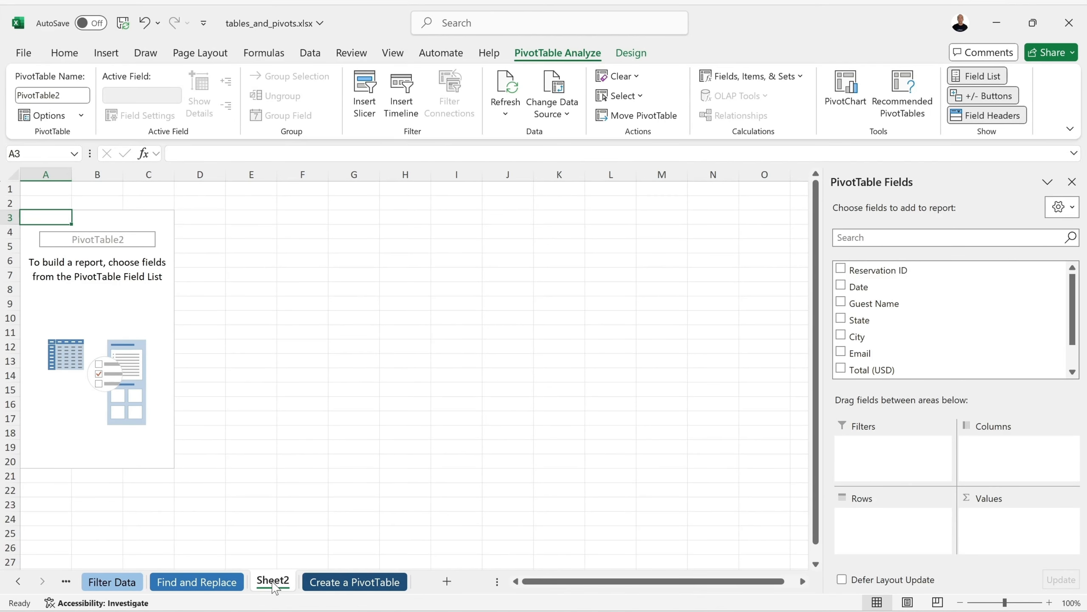
Step: Move the new worksheet after the 'Create a PivotTable' sheet and rename it PivotTable
left_click_drag(274, 587, 414, 588)
double_click(397, 578)
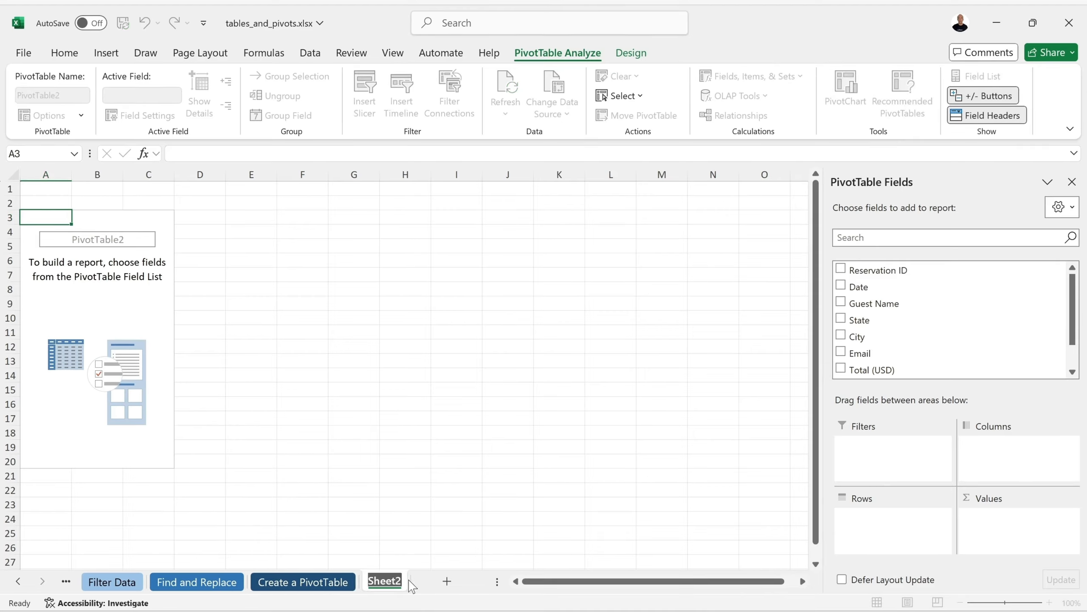
type("PivotTable")
key("Return")
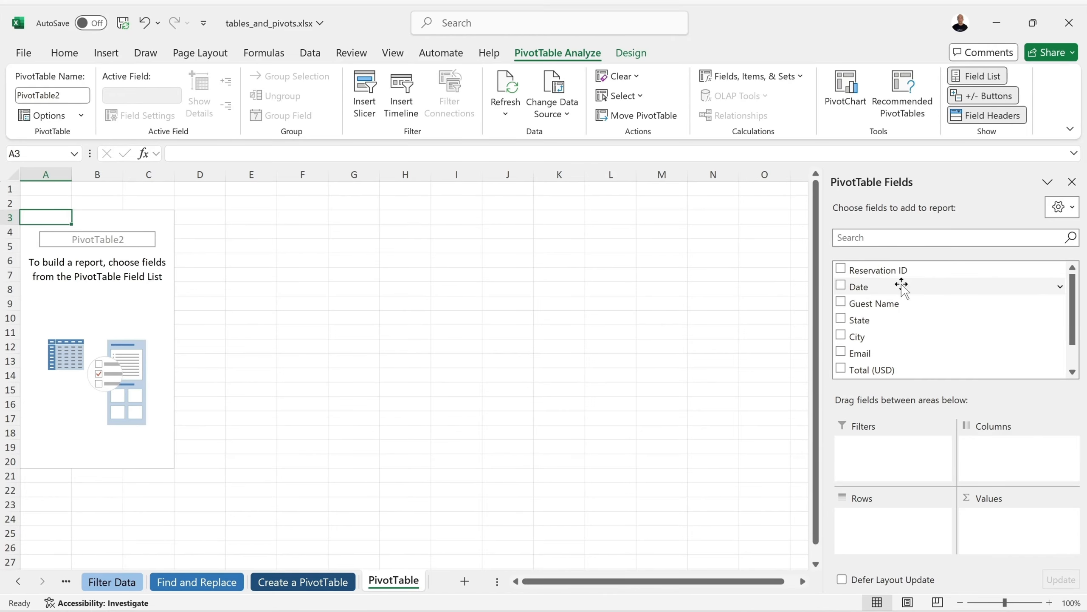
Step: Compare the header row and records of the source data sheet with the PivotTable's field list
left_click(301, 582)
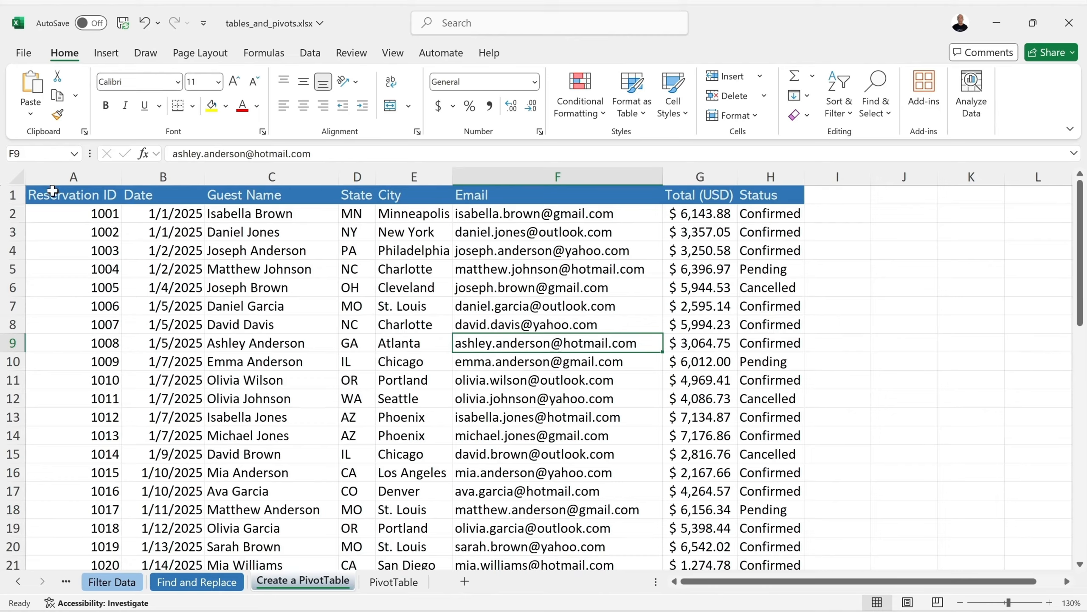
left_click(12, 195)
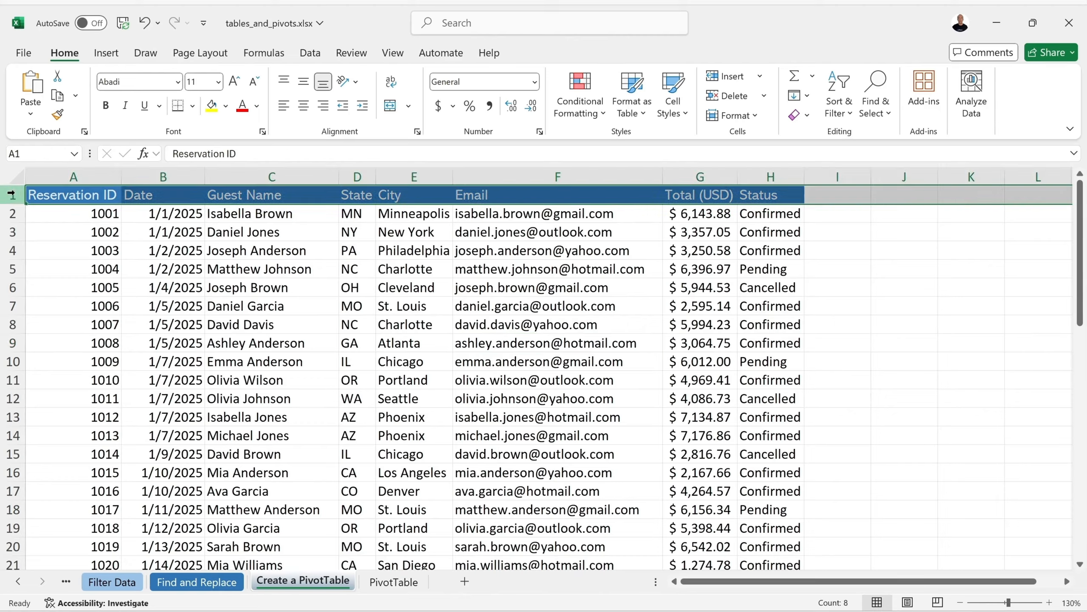
left_click(518, 189)
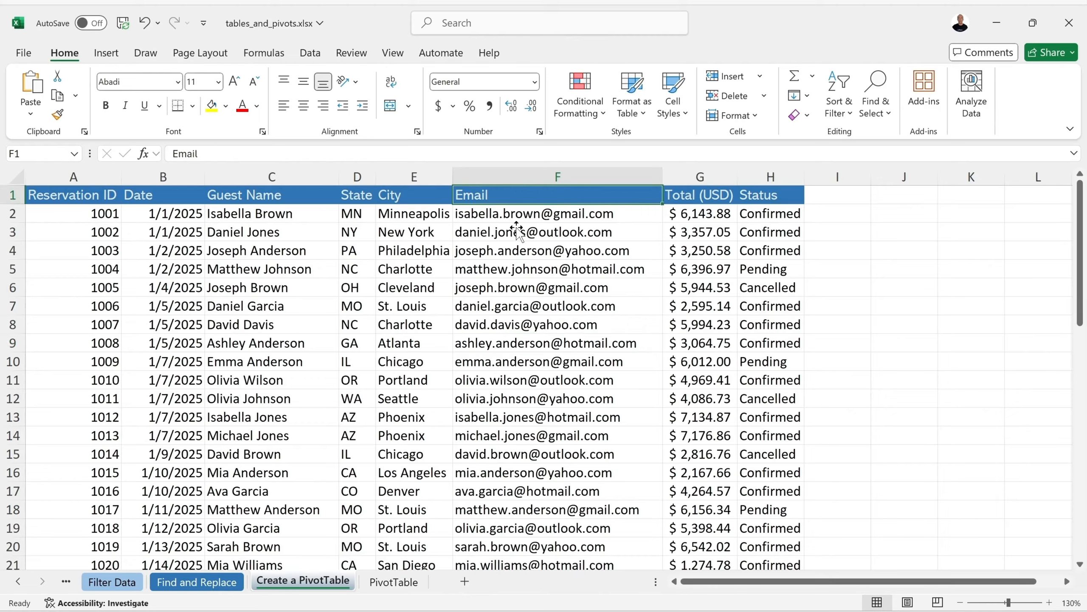
left_click(393, 582)
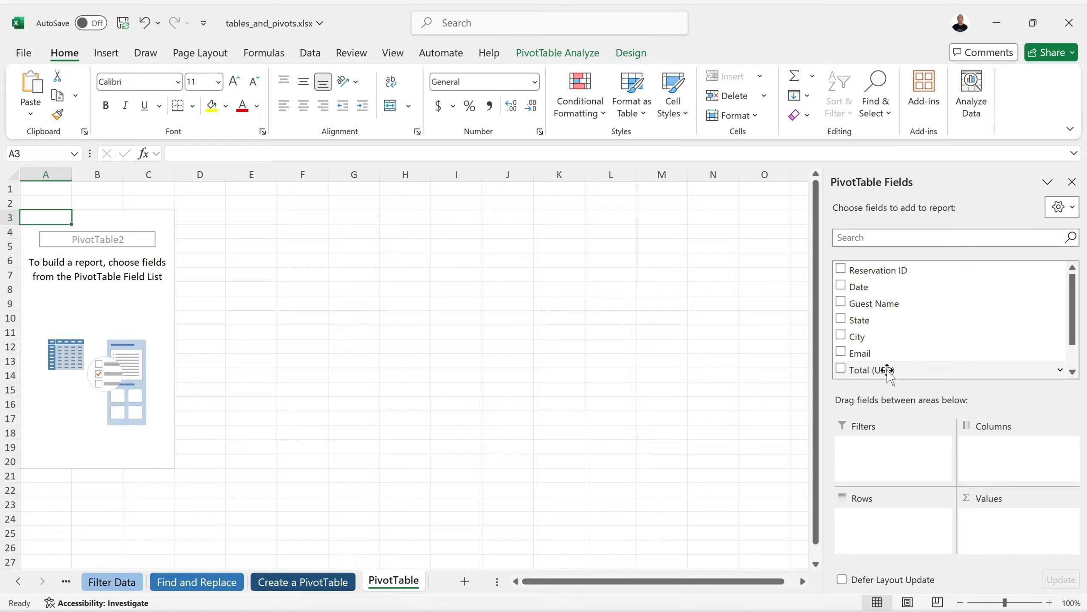
left_click(303, 581)
scroll(546, 376, "down", 8)
scroll(545, 376, "up", 8)
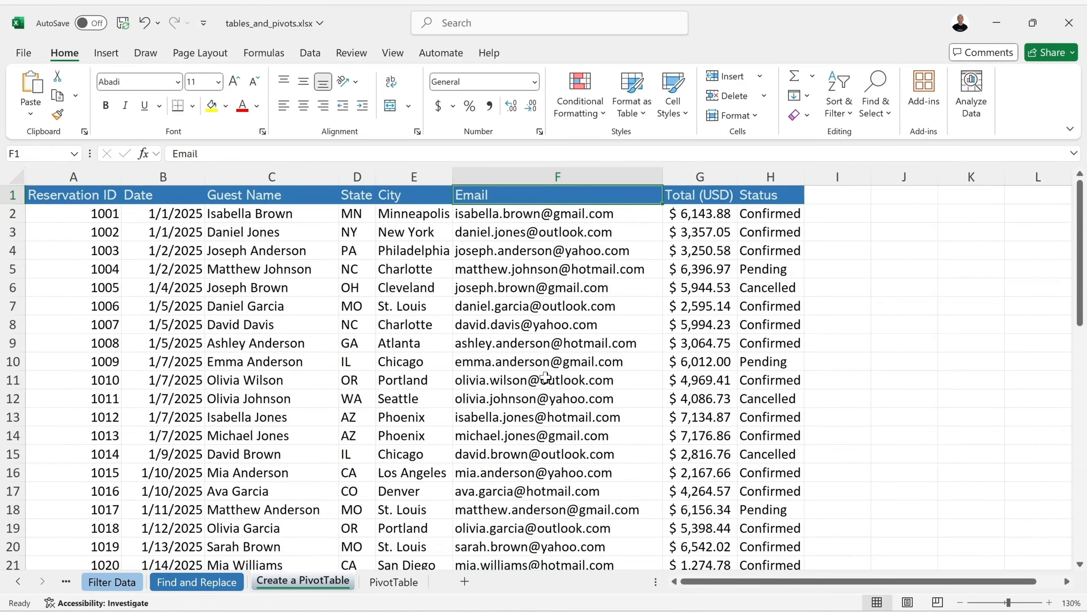
left_click(397, 583)
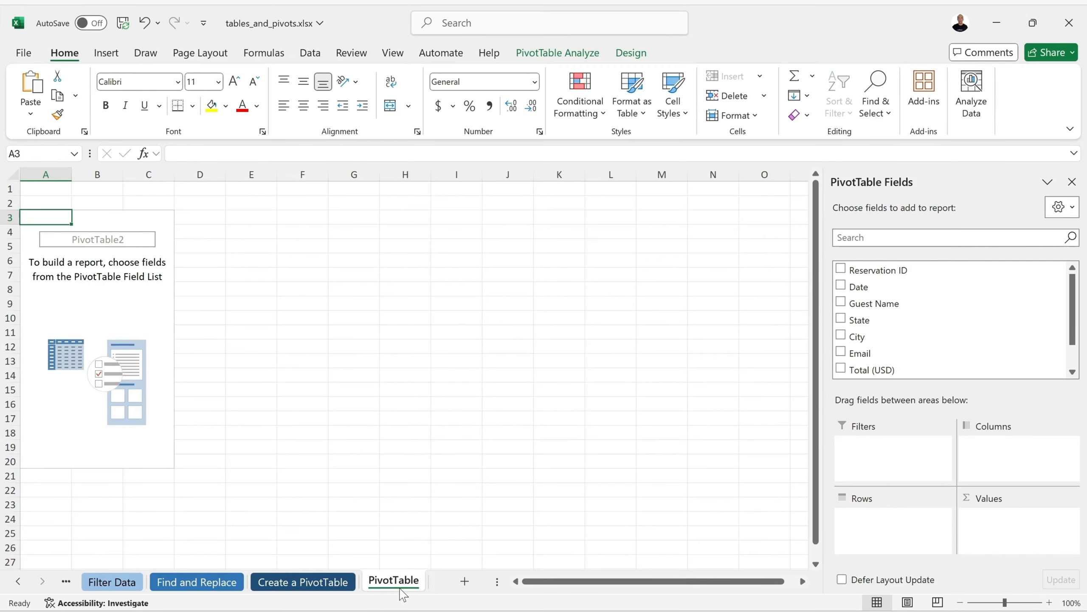
Step: Add the Total (USD) field to the PivotTable's values as a sum
left_click(840, 369)
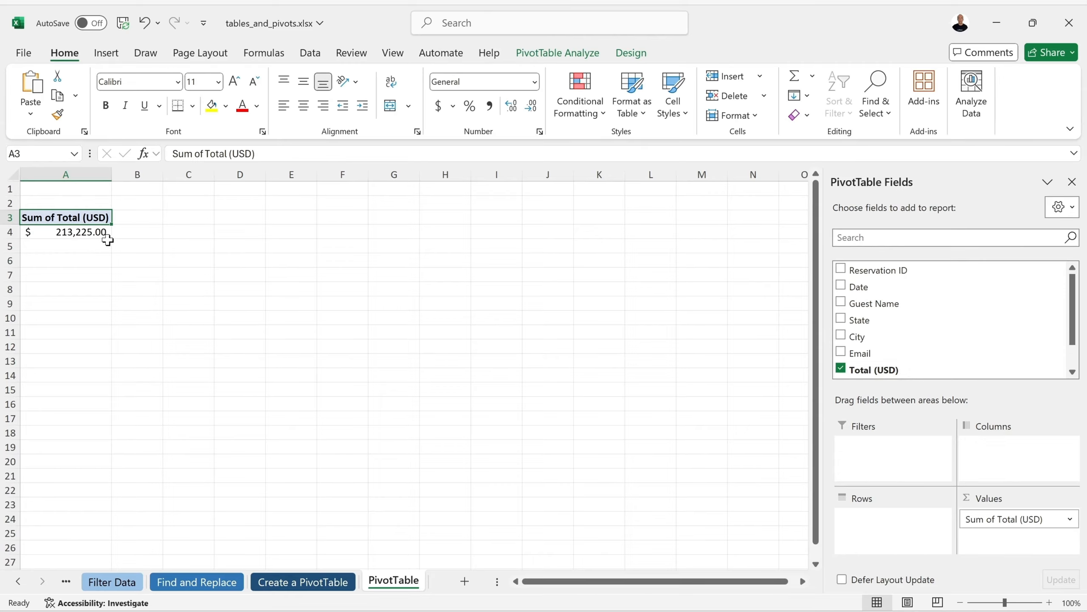
left_click(841, 369)
left_click_drag(866, 370, 1008, 510)
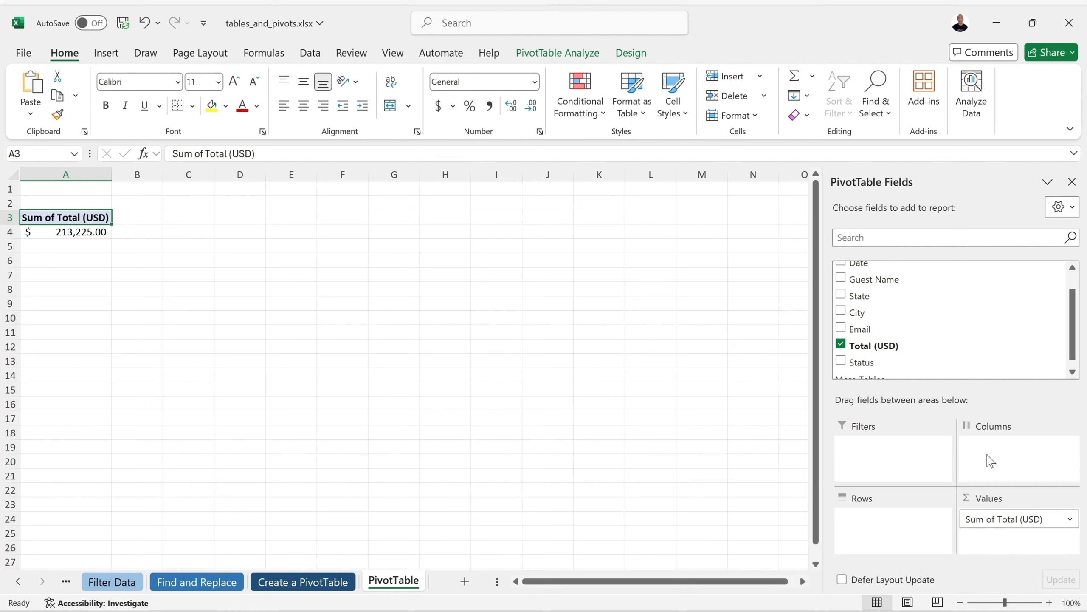
Step: Break the summed totals down by city by adding City as a row field
scroll(940, 326, "up", 1)
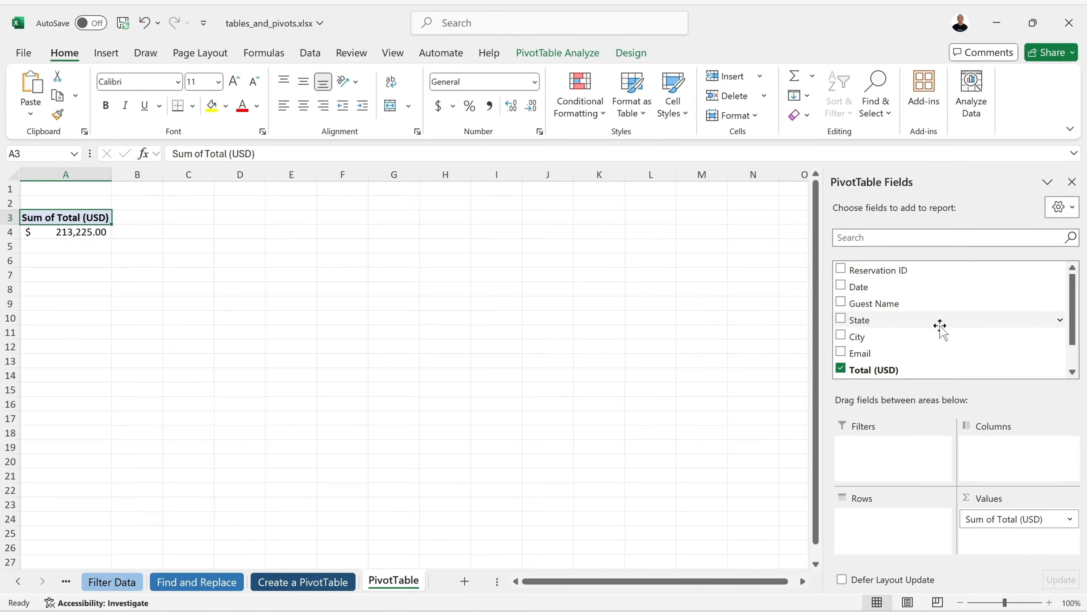
scroll(903, 328, "down", 1)
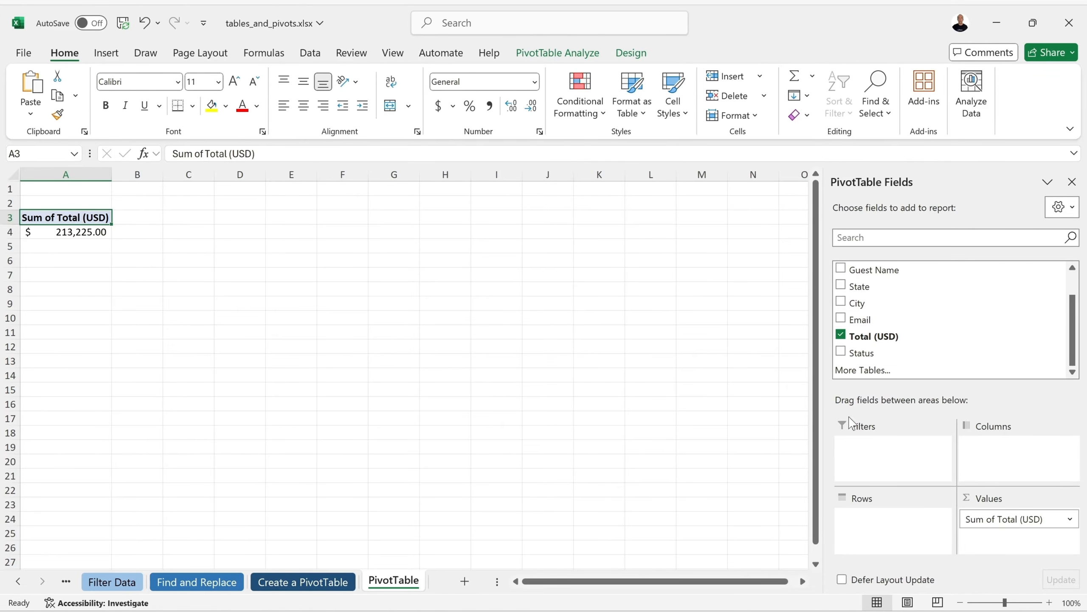
left_click(841, 302)
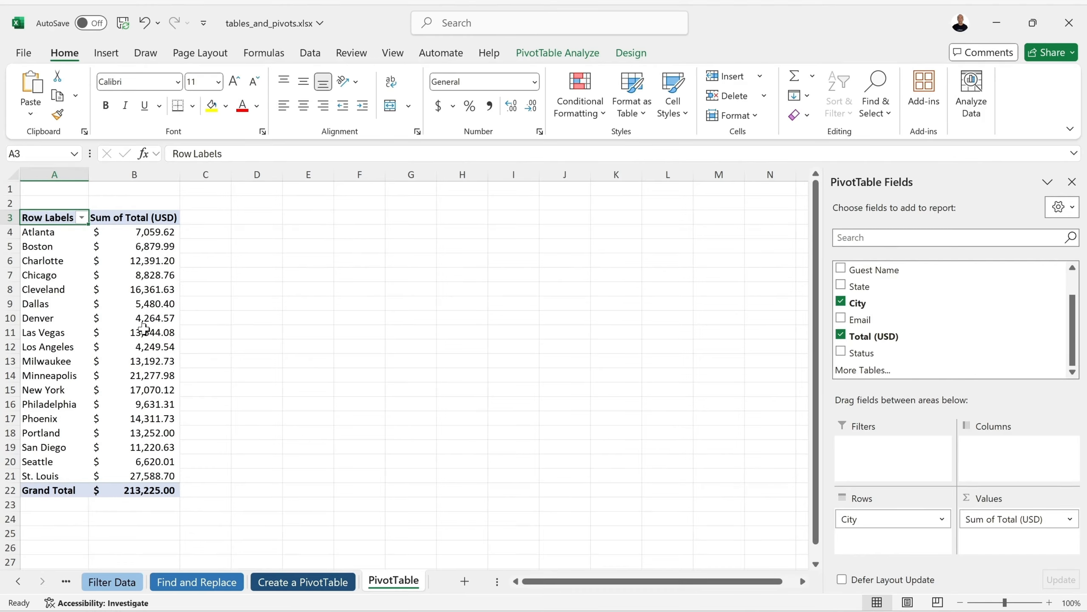
mouse_move(144, 329)
Step: Try City as a column field instead of a row field, and remove it from the PivotTable
left_click_drag(857, 519, 1017, 447)
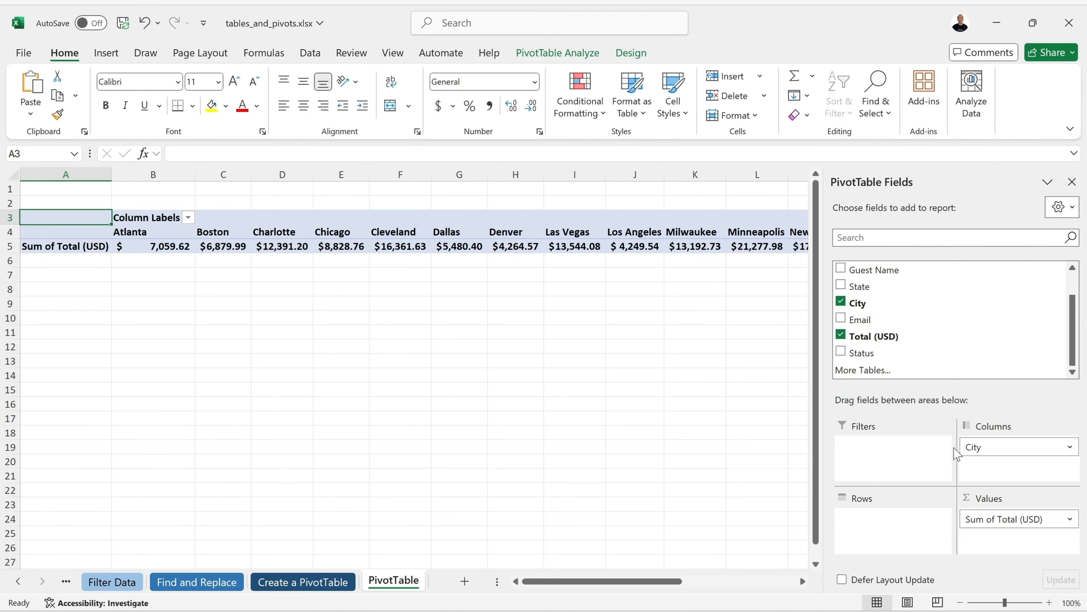
scroll(476, 246, "right", 5)
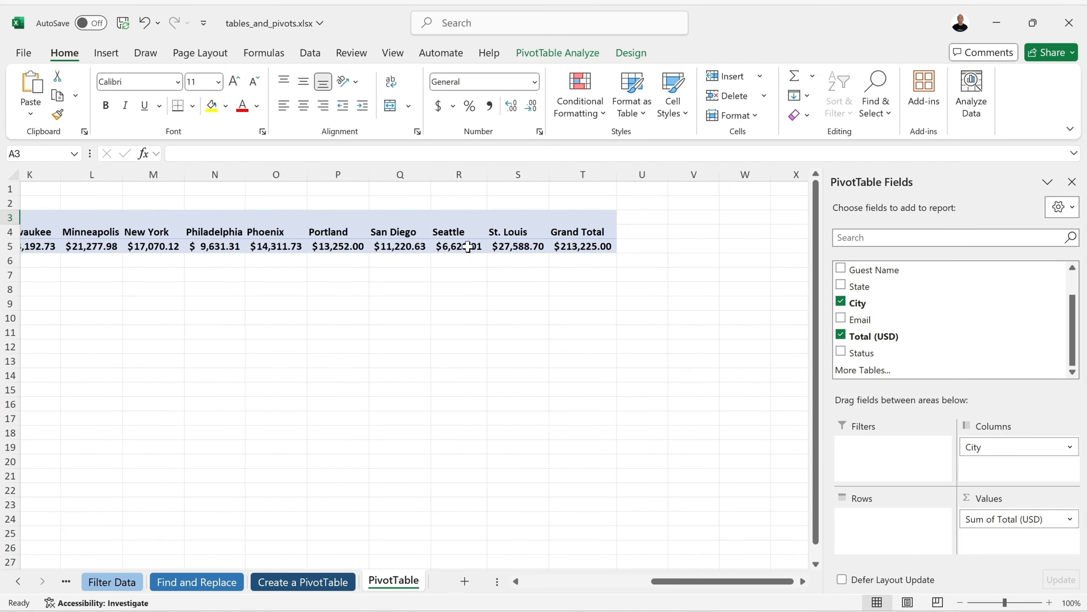
scroll(453, 250, "left", 5)
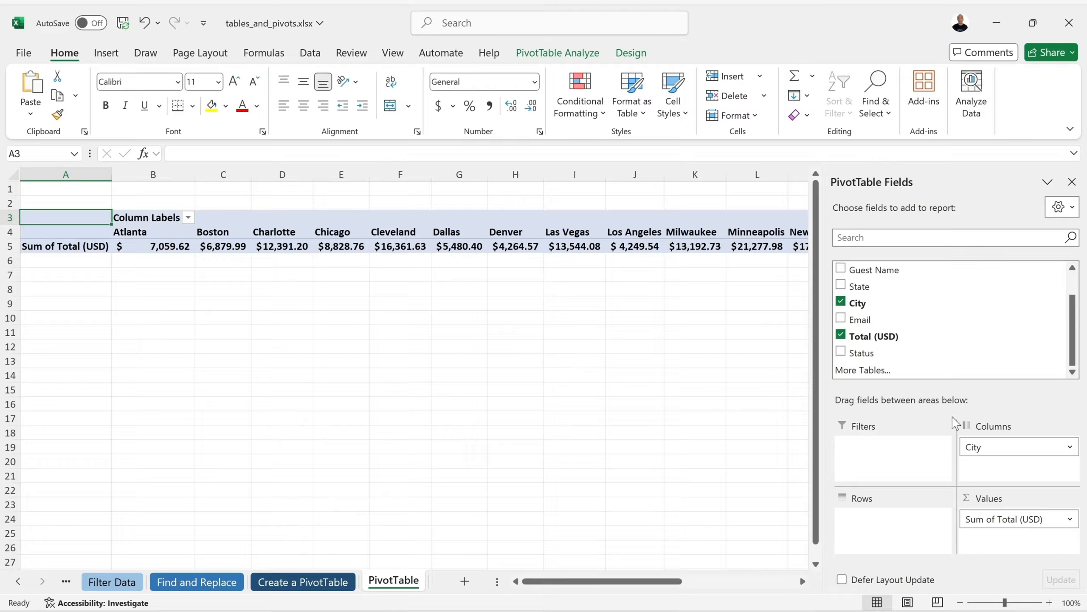
left_click_drag(1001, 447, 689, 386)
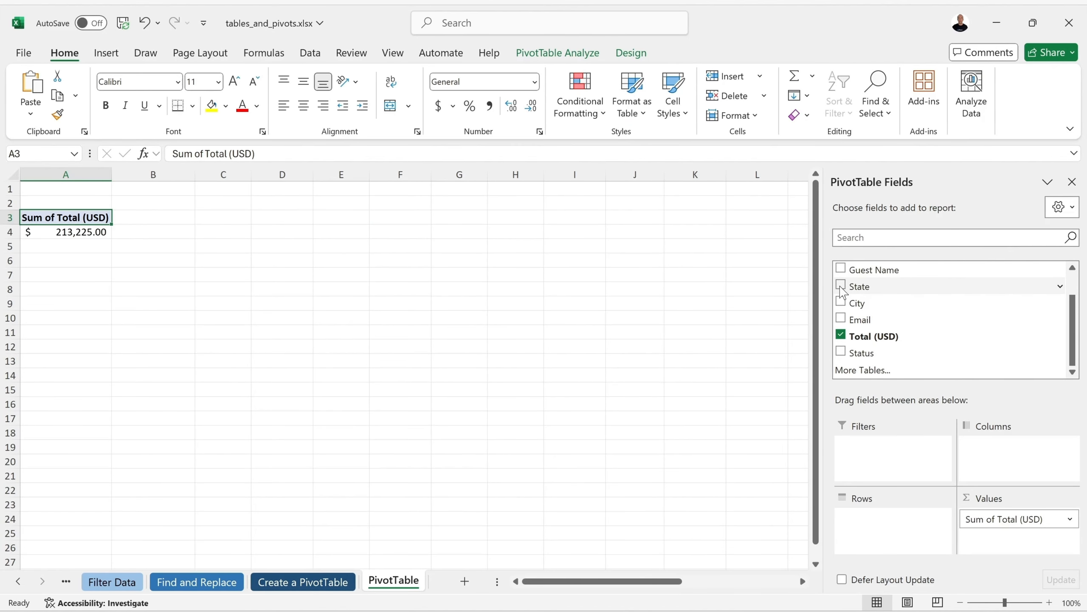
Step: Try breaking the totals down by State in the rows, and remove State again
left_click(840, 286)
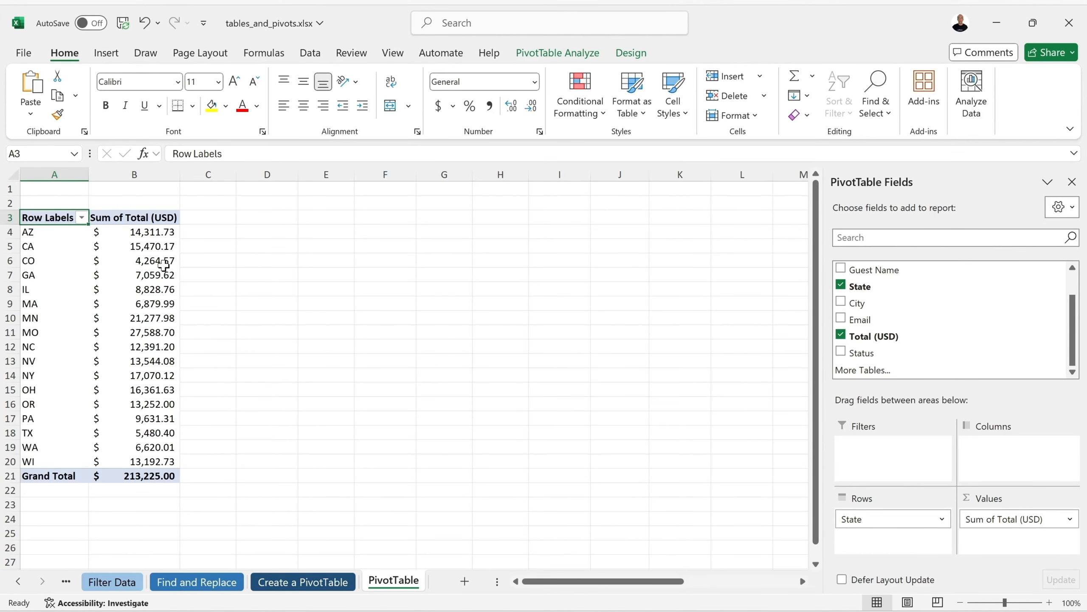
mouse_move(159, 271)
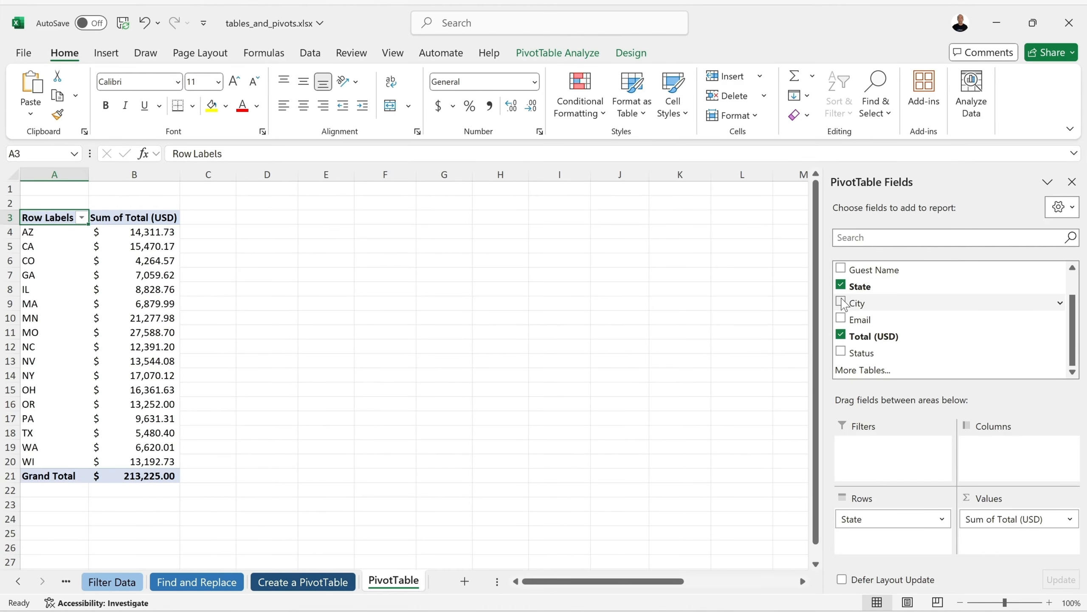
left_click(841, 286)
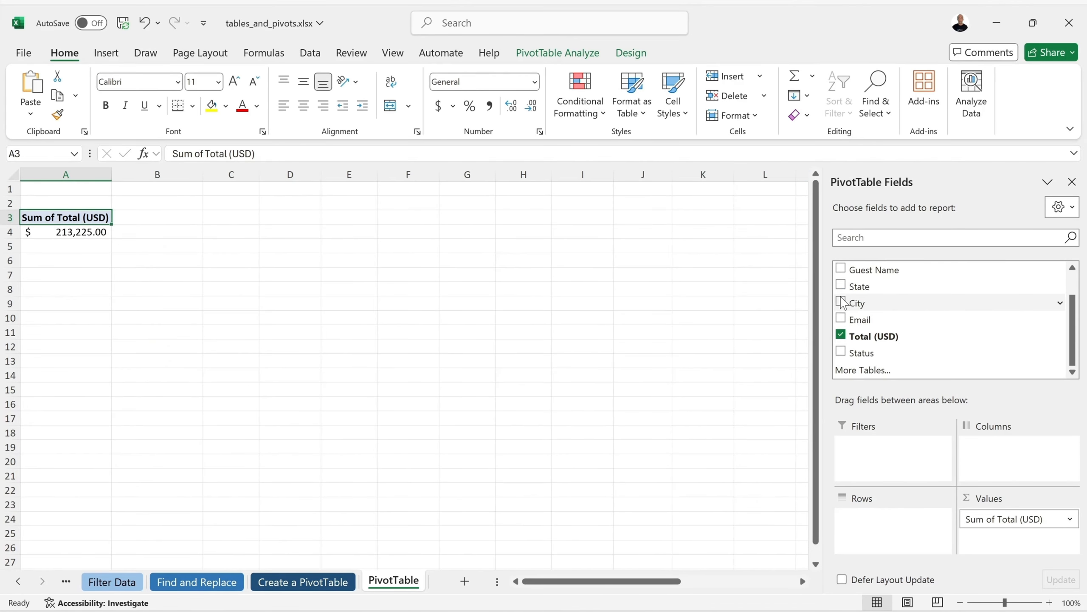
Step: Add City to the rows and nest it under Status as the outer row field, and review the grouped totals
left_click(841, 302)
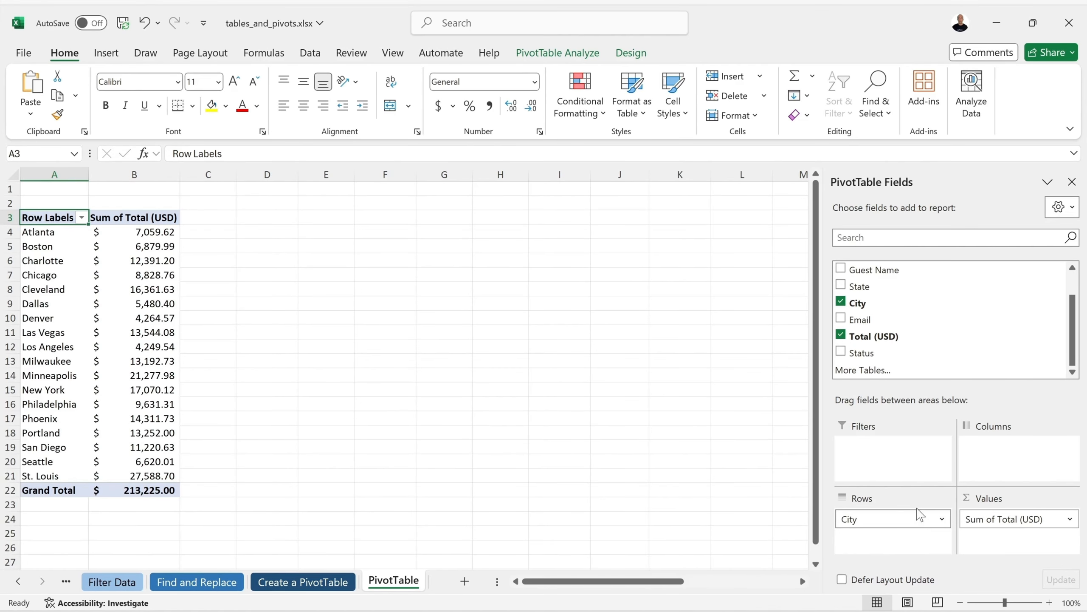
left_click_drag(852, 352, 884, 522)
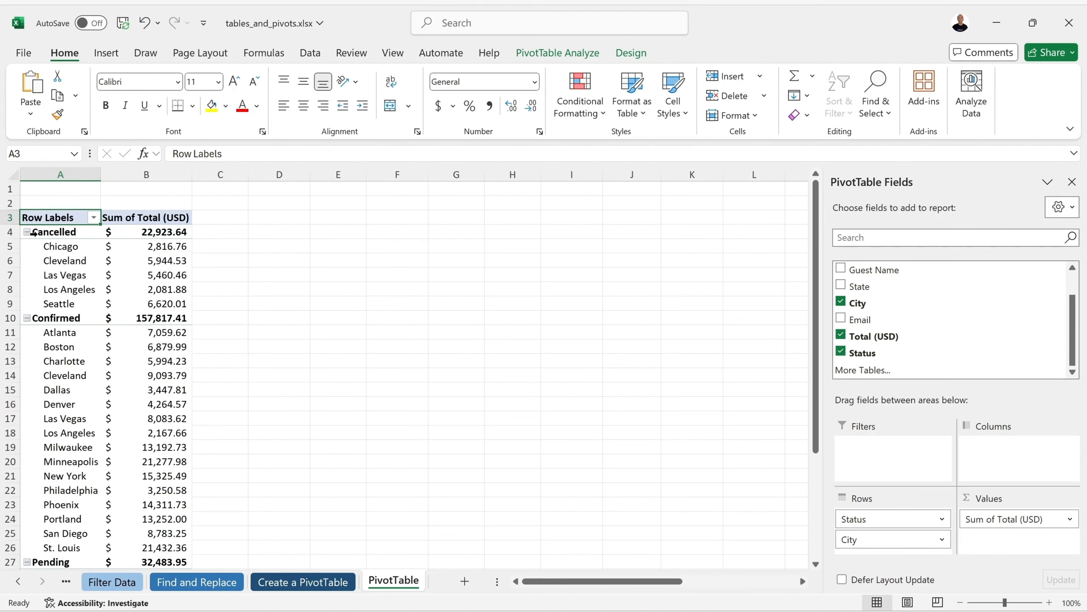
scroll(80, 309, "down", 2)
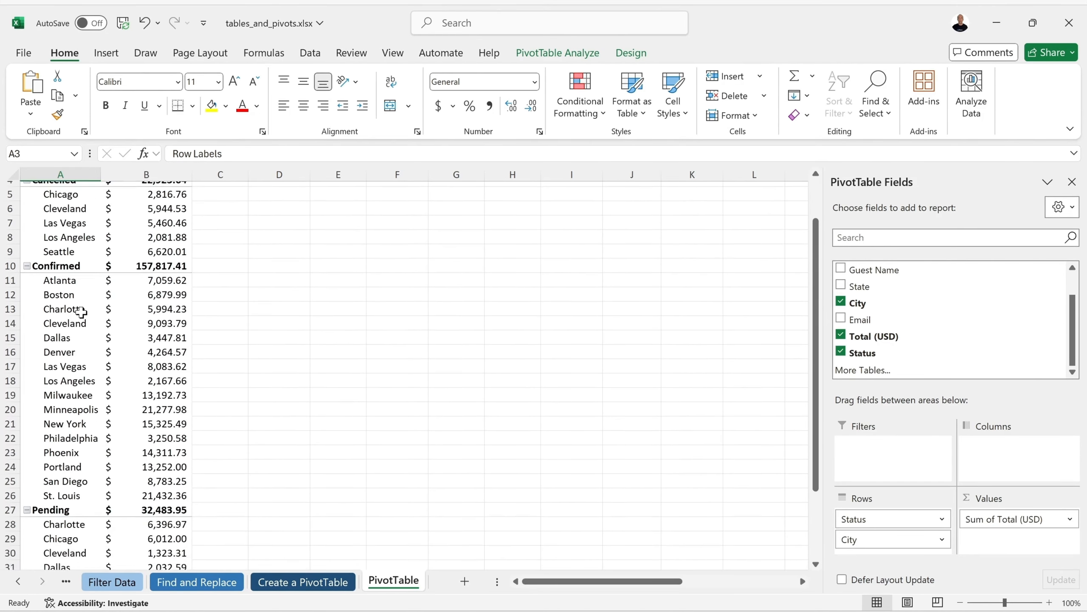
scroll(64, 278, "up", 2)
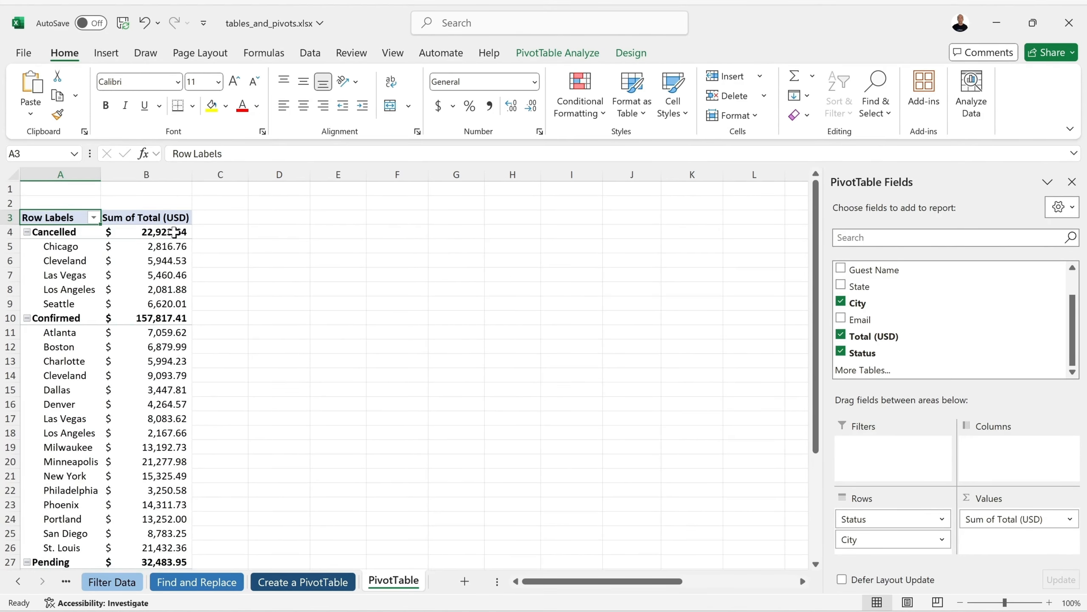
scroll(177, 316, "down", 2)
scroll(178, 316, "down", 3)
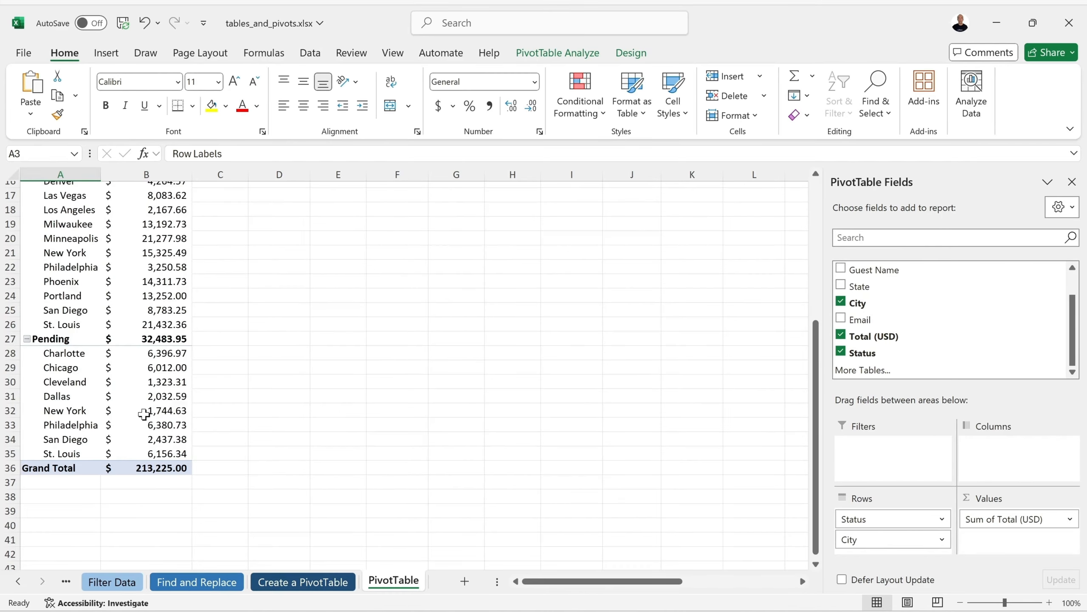
scroll(145, 412, "up", 5)
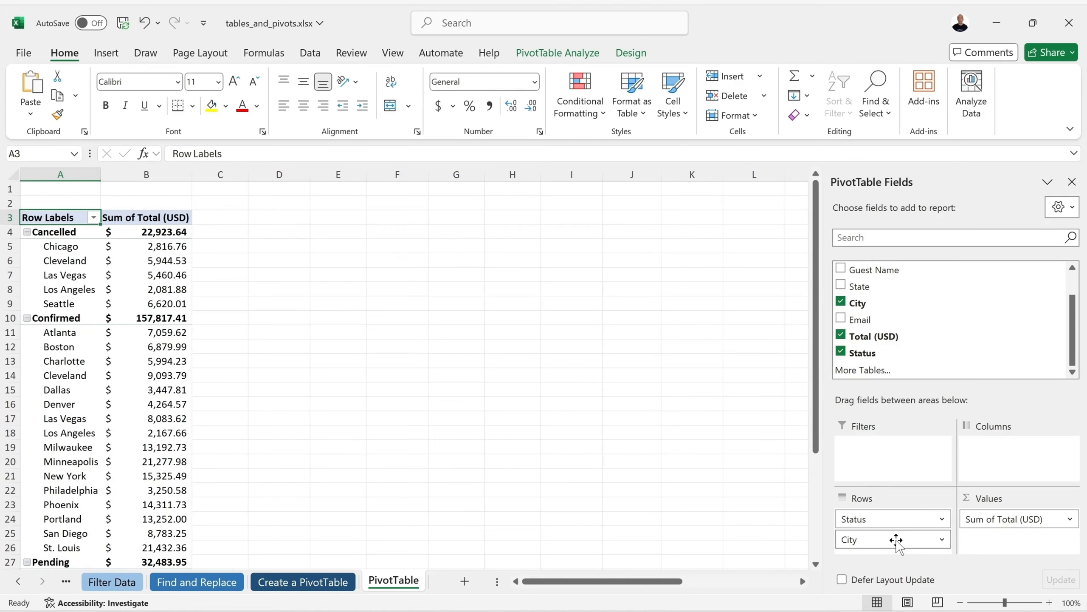
Step: Move Status from the rows to the report filter and filter the PivotTable to Confirmed
left_click_drag(888, 517, 899, 441)
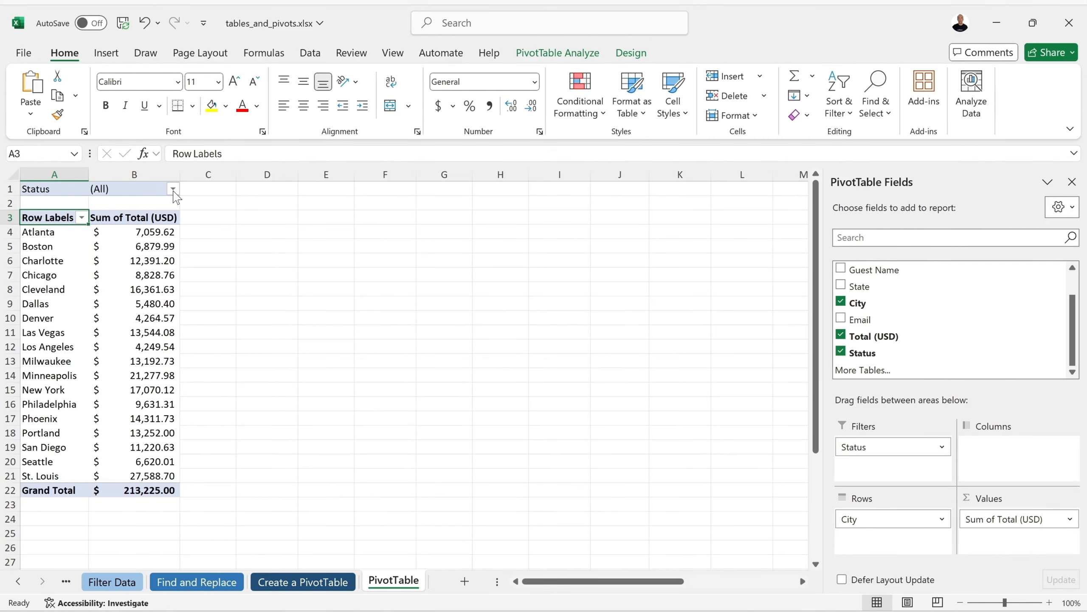
left_click(173, 190)
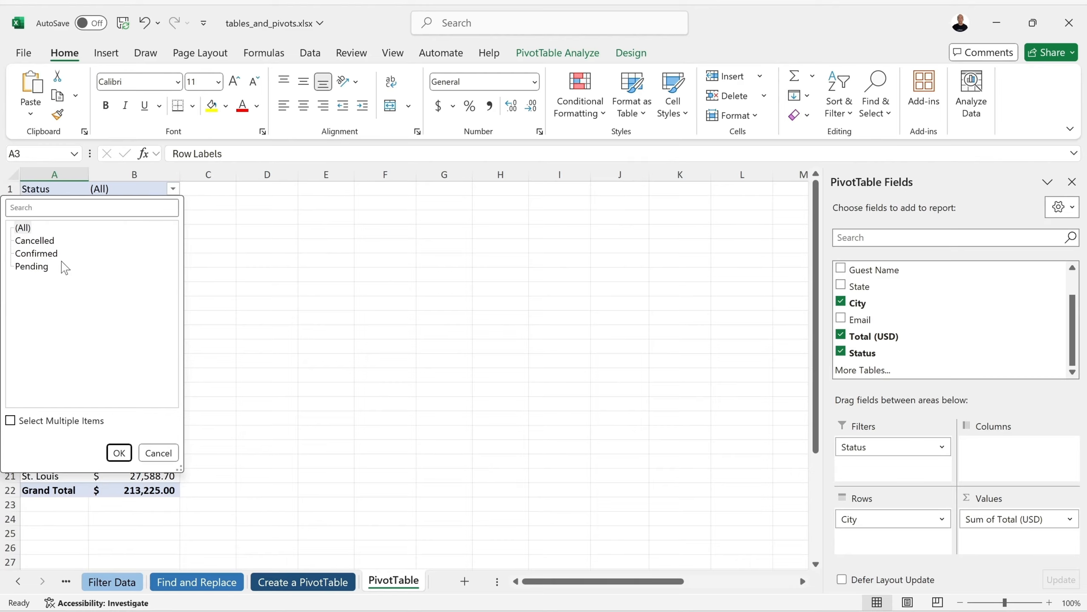
left_click(28, 255)
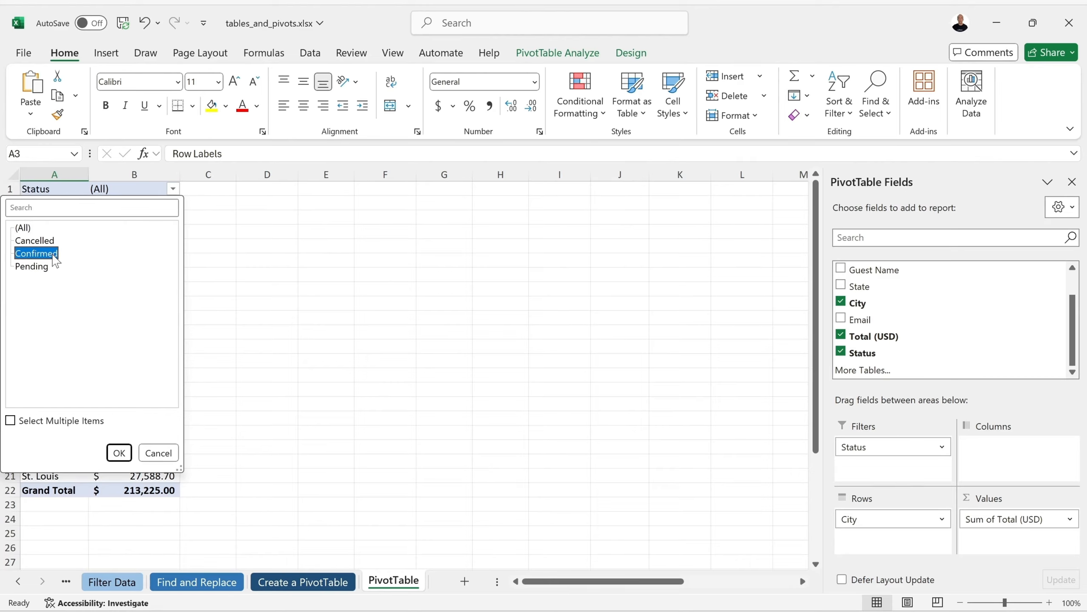
left_click(118, 452)
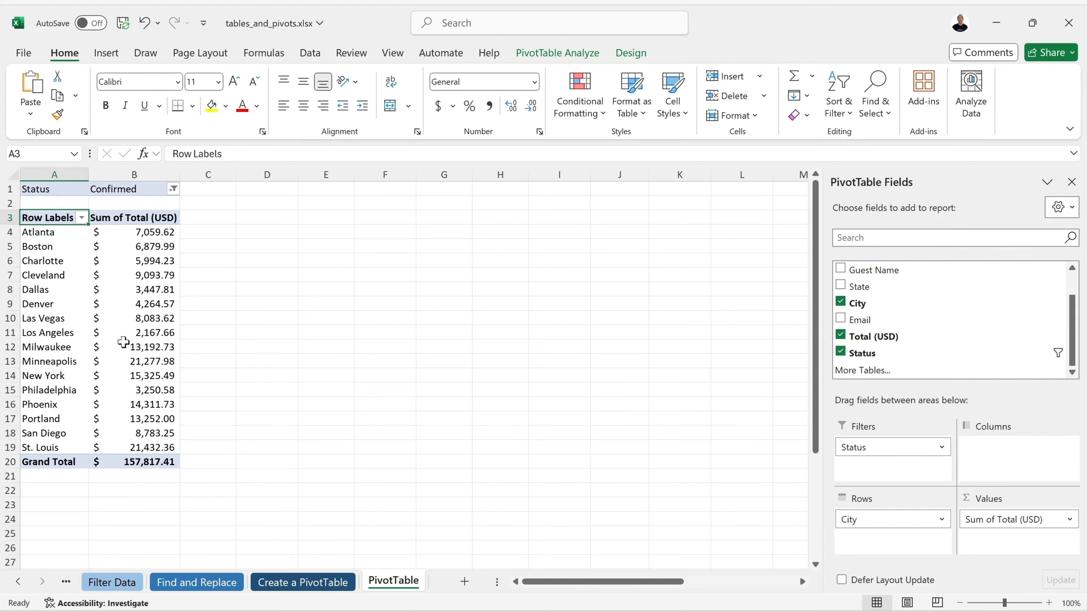
Step: Switch the PivotTable's Status report filter to Cancelled
mouse_move(128, 336)
left_click(174, 189)
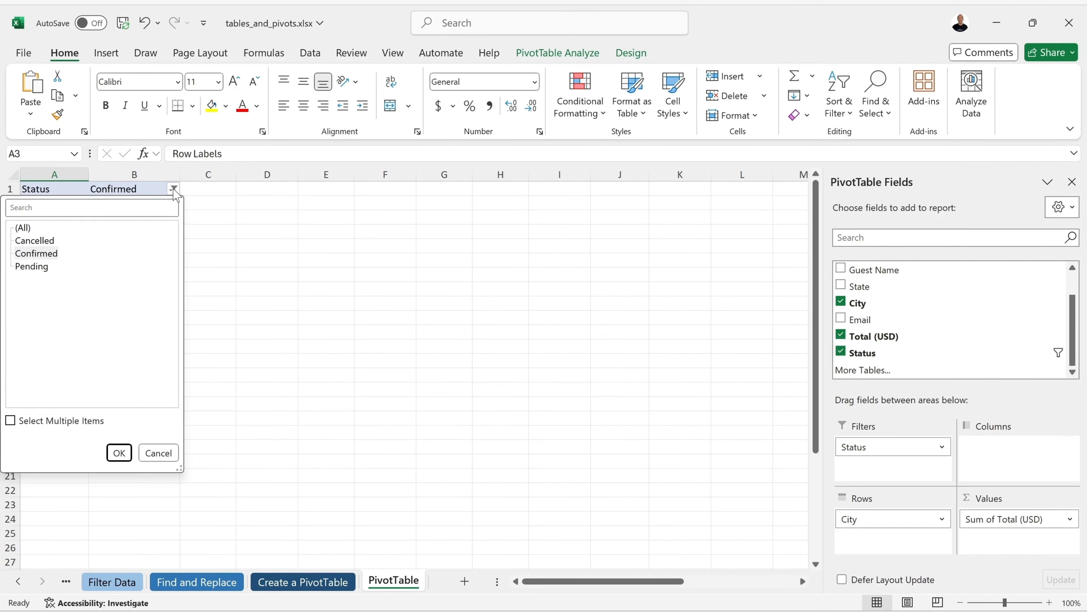
left_click(37, 240)
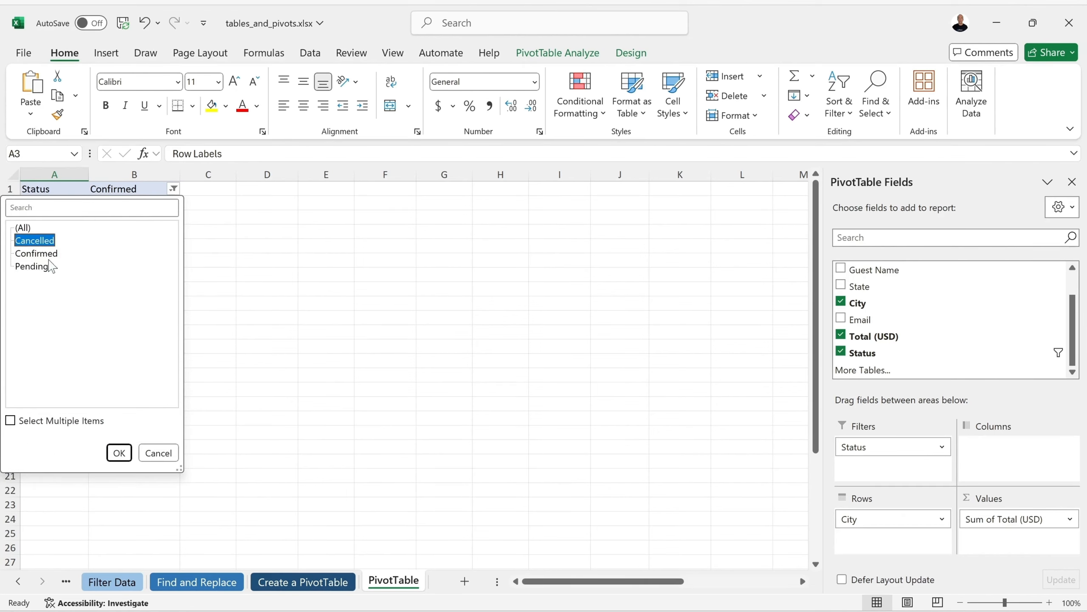
left_click(119, 454)
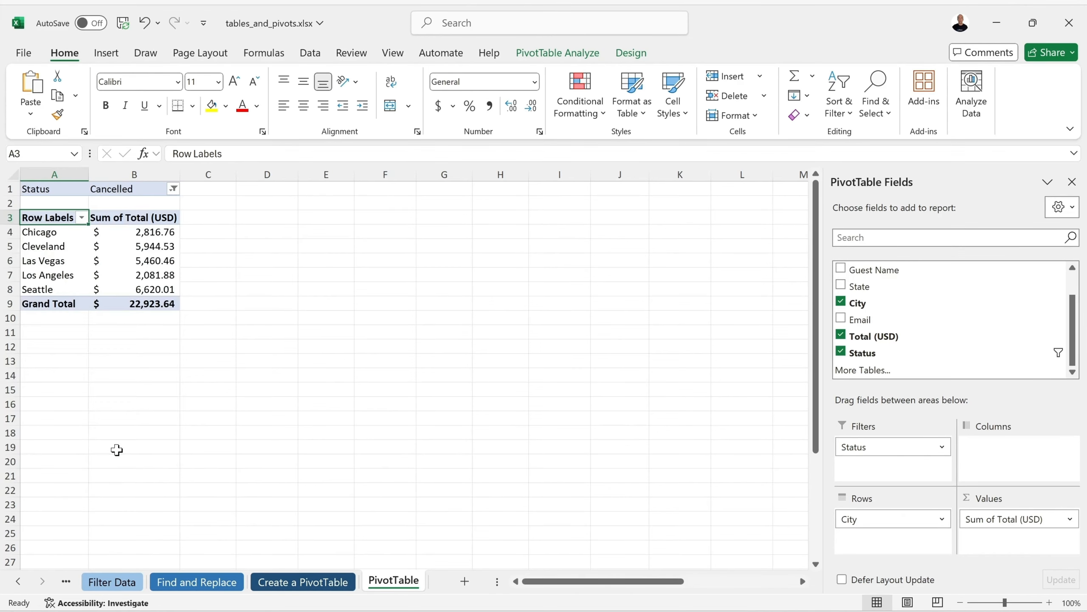
Step: Set the Status report filter to (All) so reservations of every status are included
left_click(174, 191)
left_click(26, 225)
left_click(115, 449)
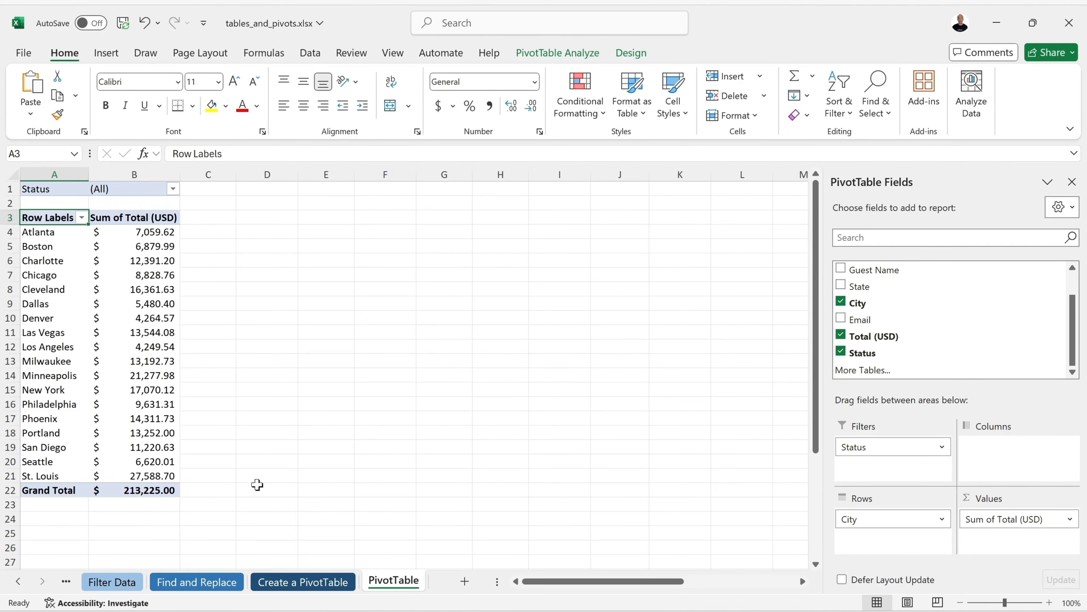
Step: Review the source reservations on the Create a PivotTable sheet and add Reservation ID to the PivotTable's values
left_click(306, 583)
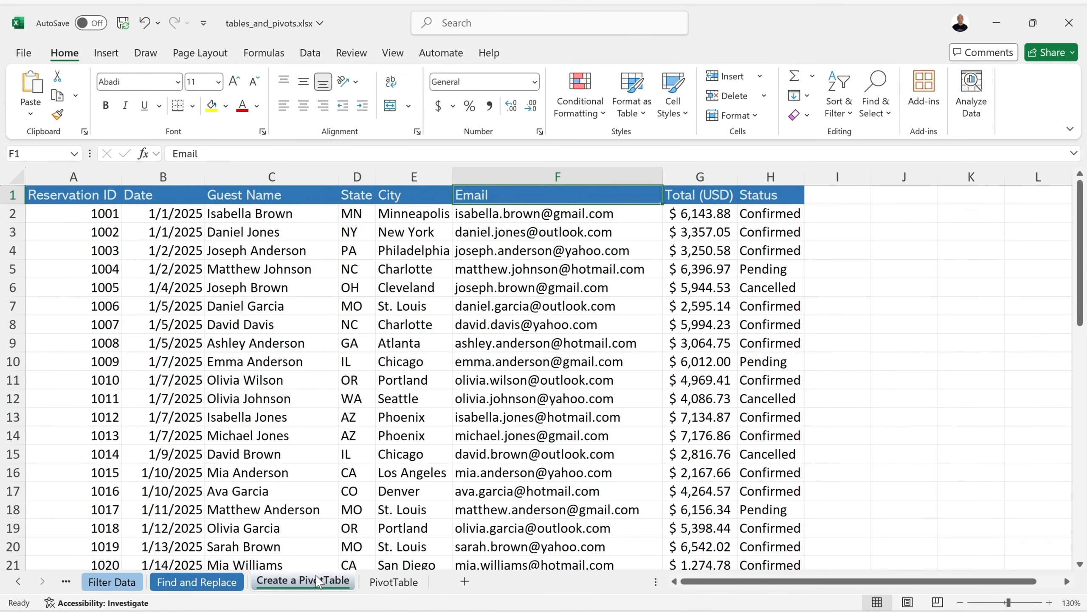
left_click(394, 582)
key("ctrl+Page_Up")
key("ctrl+Page_Down")
left_click_drag(874, 270, 1025, 538)
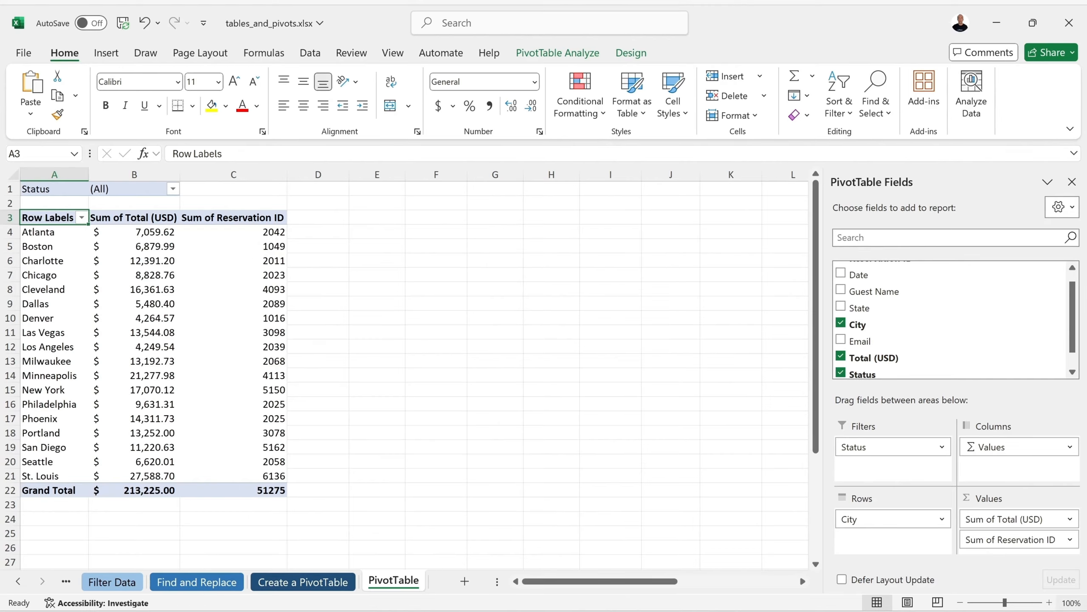
Step: Summarize the Reservation ID value field by Count instead of Sum
left_click(1070, 540)
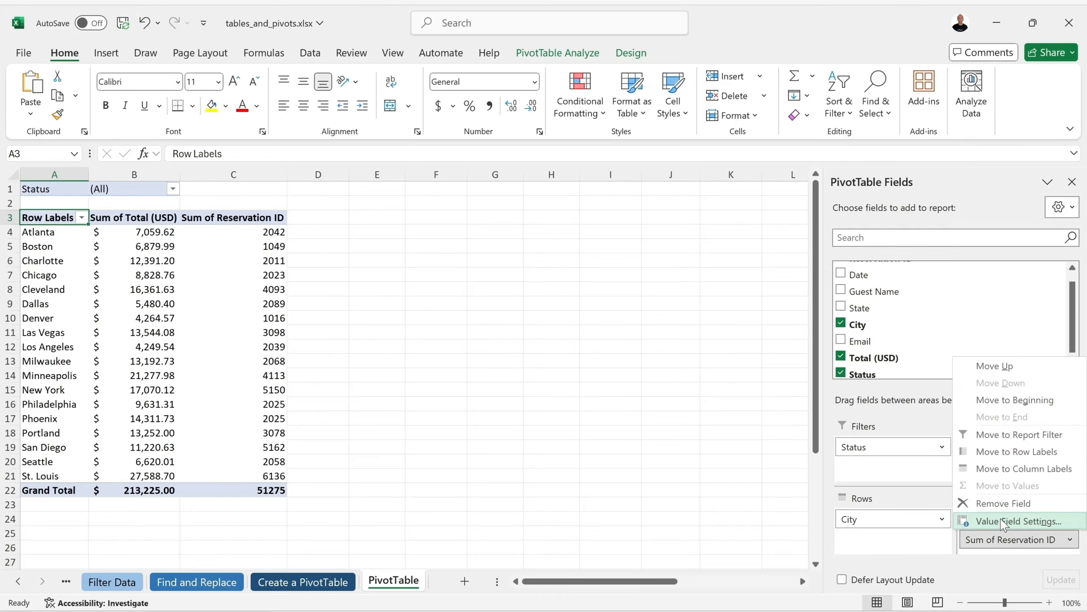
left_click(1023, 521)
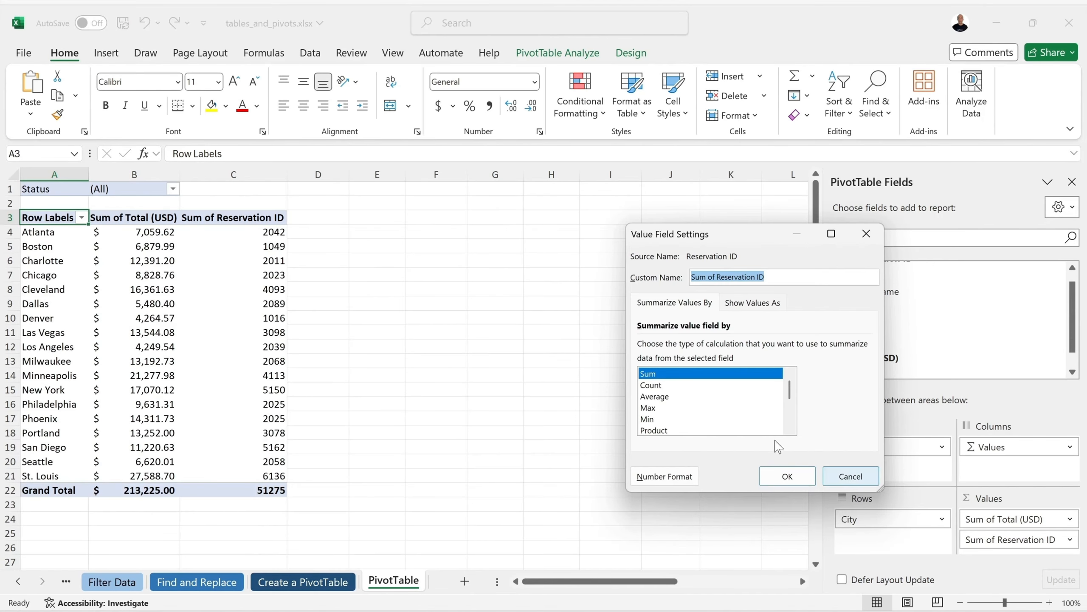
left_click(665, 385)
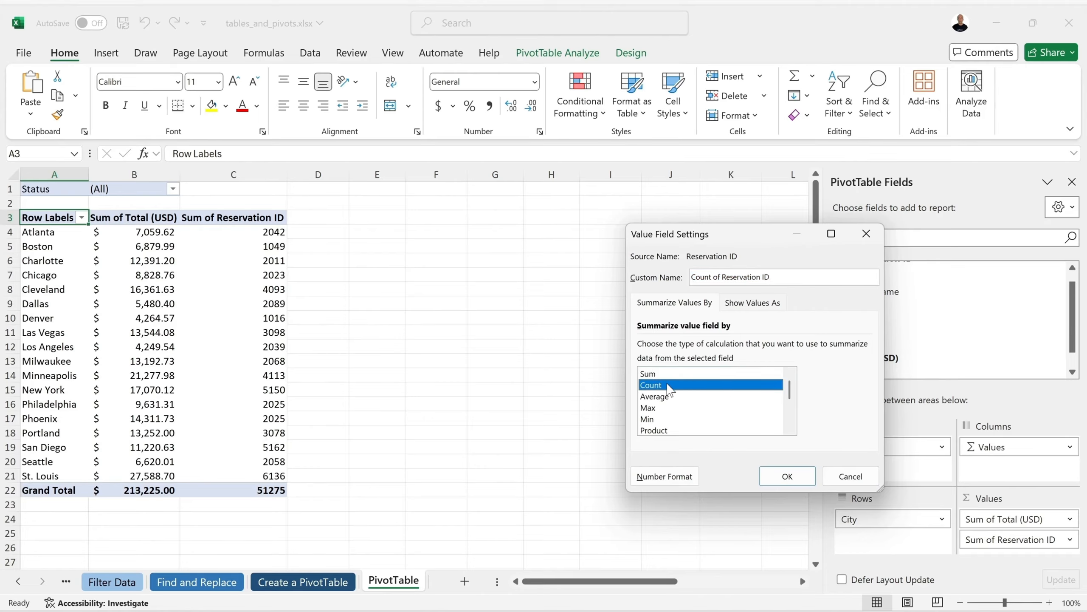
mouse_move(789, 391)
left_mouse_down()
mouse_move(789, 422)
mouse_move(790, 388)
left_mouse_up()
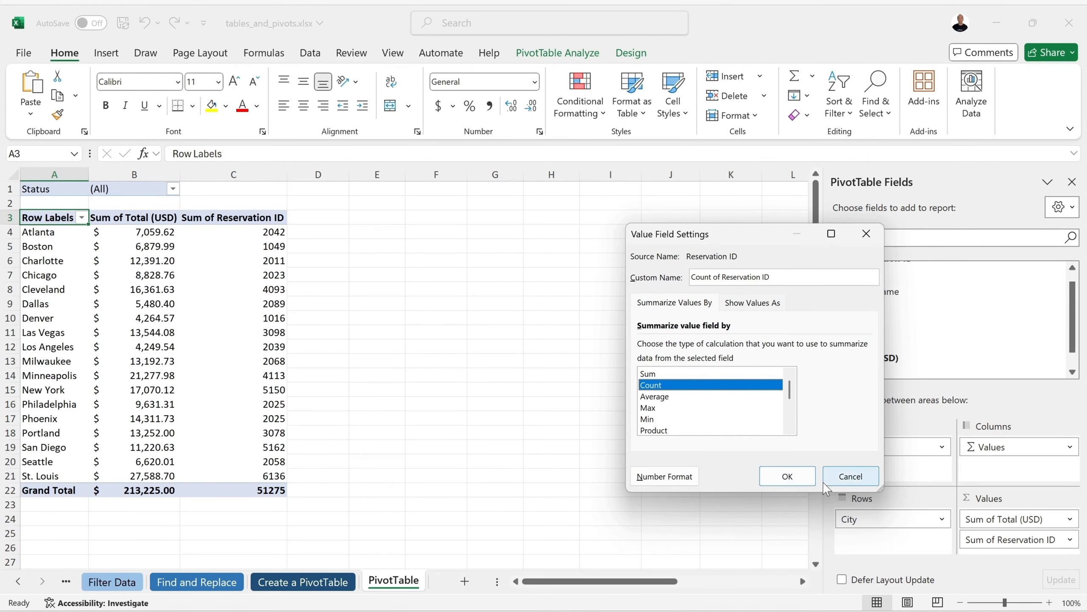
left_click_drag(767, 242, 619, 250)
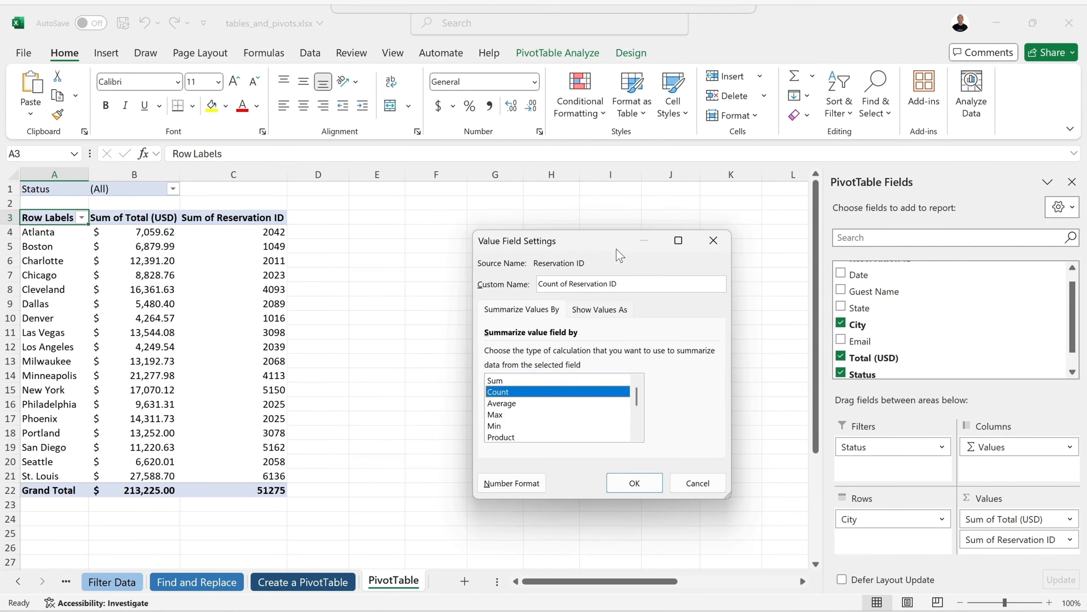
left_click(628, 478)
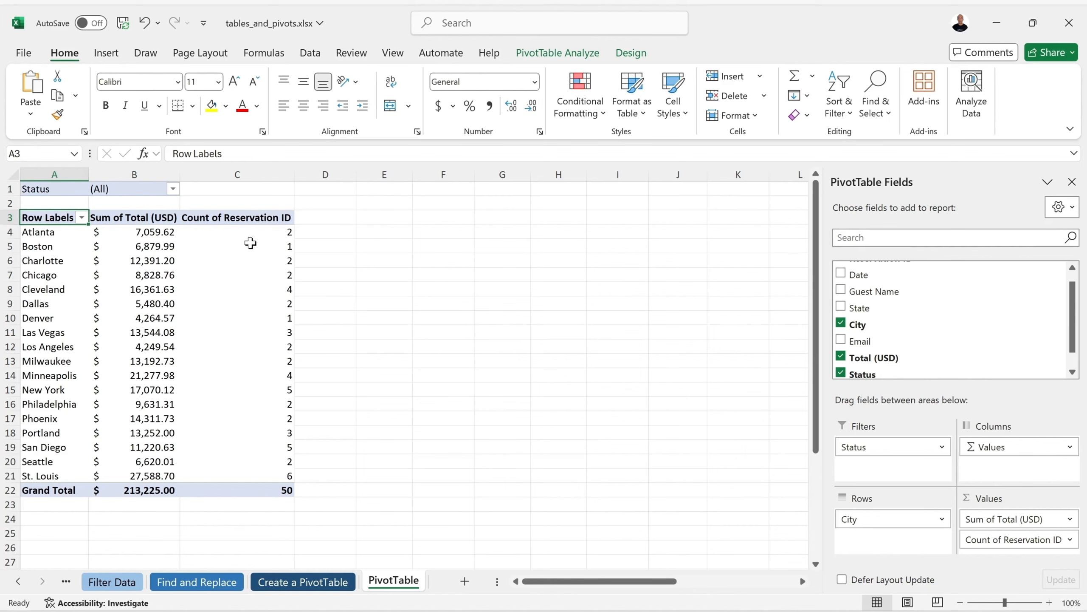
Step: Change the custom name of the Reservation ID value field to Count of Reservation
right_click(238, 253)
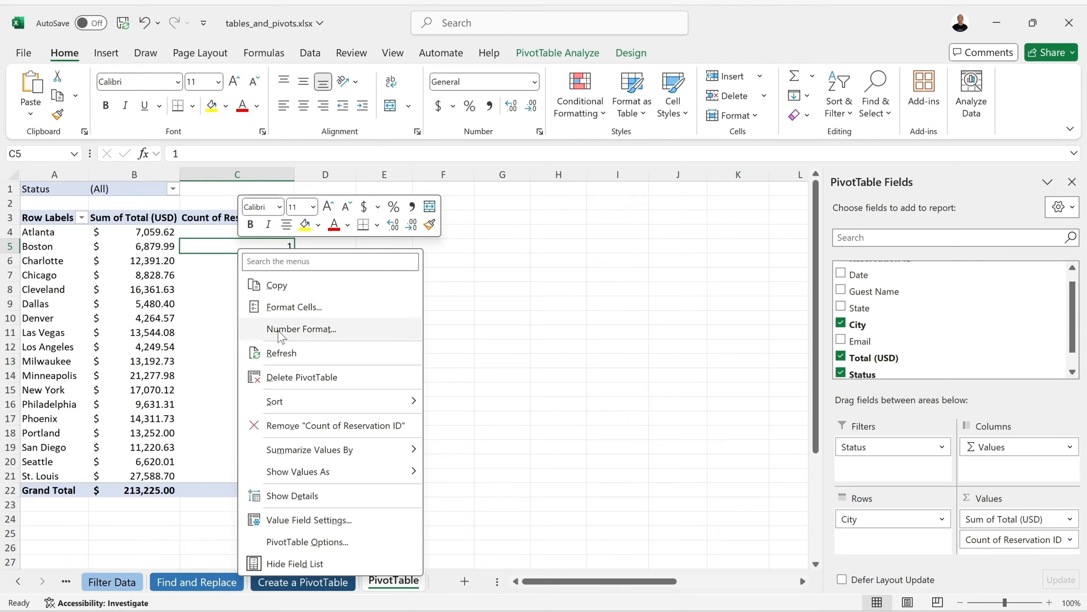
left_click(365, 520)
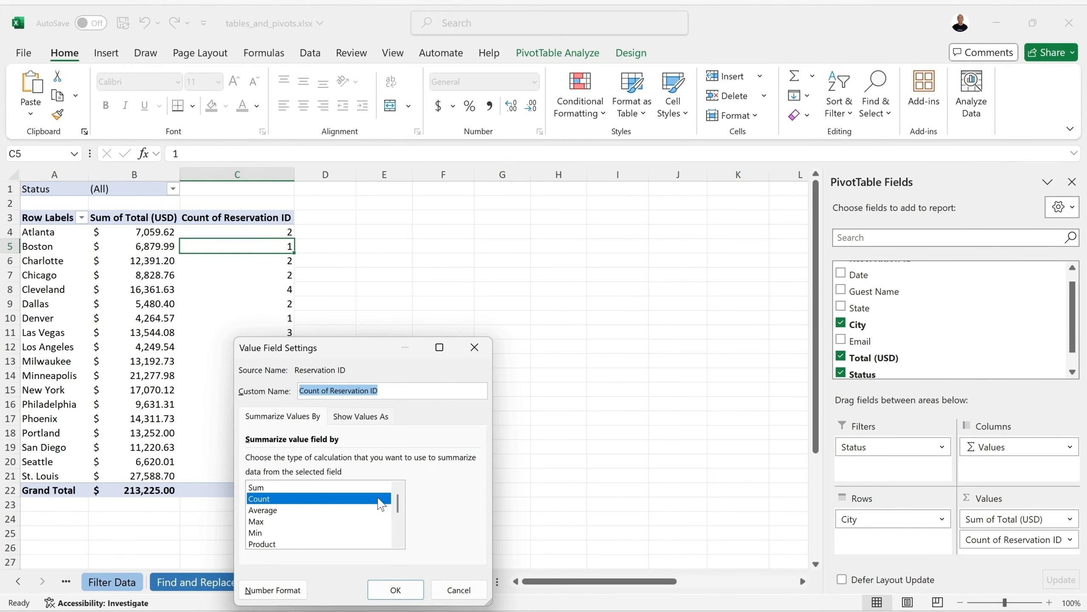
left_click(406, 388)
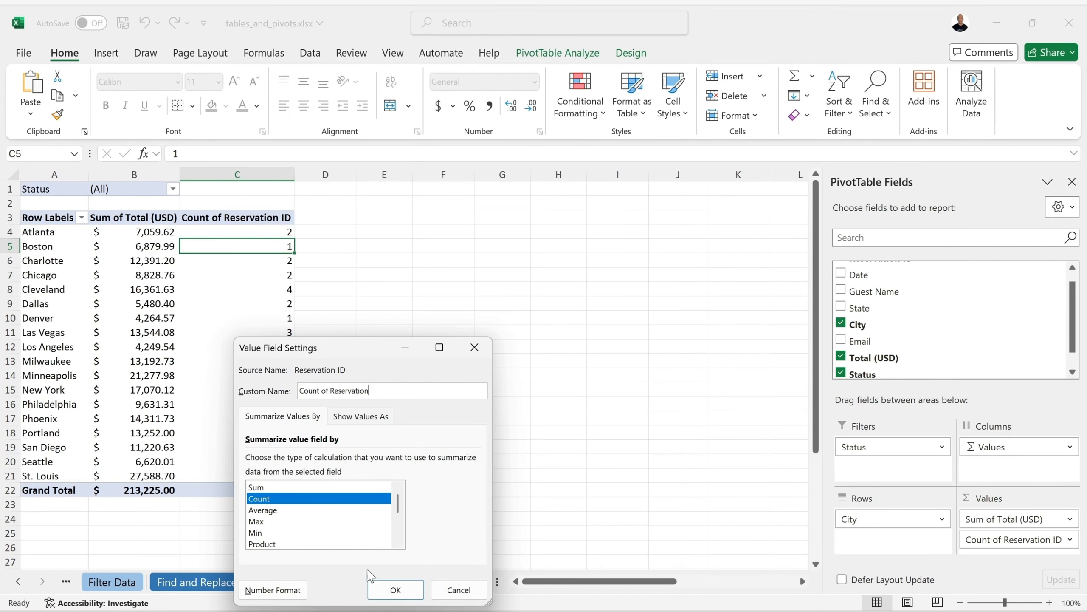
left_click(384, 589)
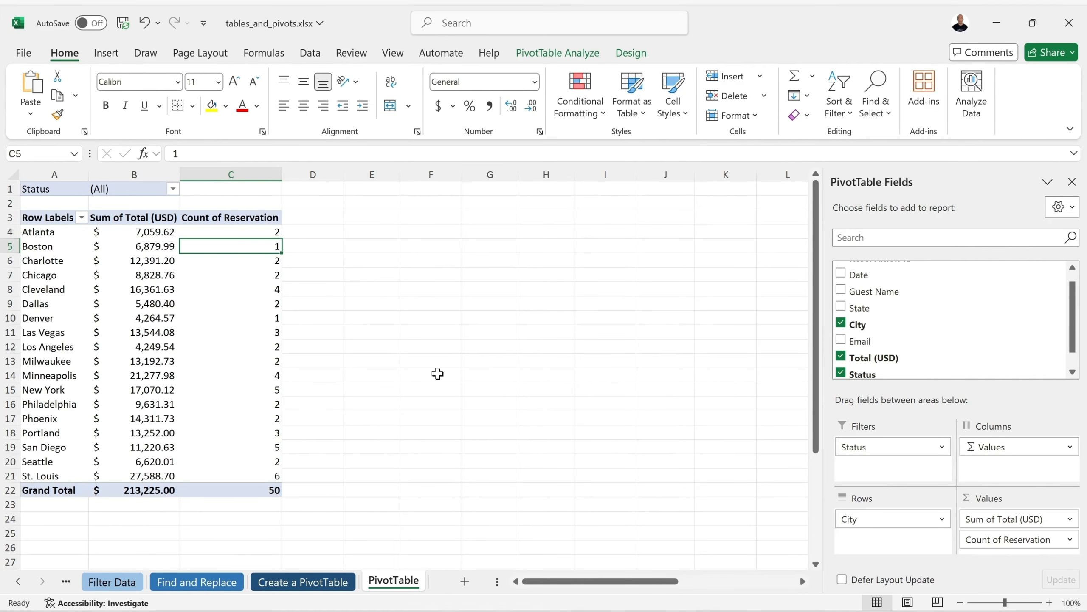
Step: Check the Date column in the source data, remove all value fields from the PivotTable, and add Date as the column field
scroll(950, 336, "up", 1)
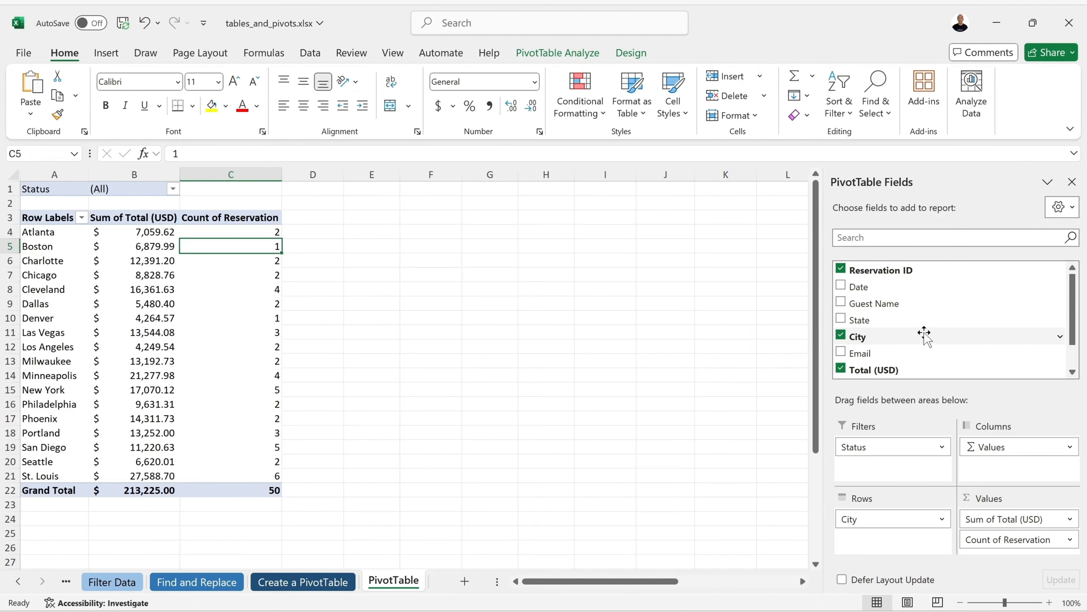
left_click(303, 582)
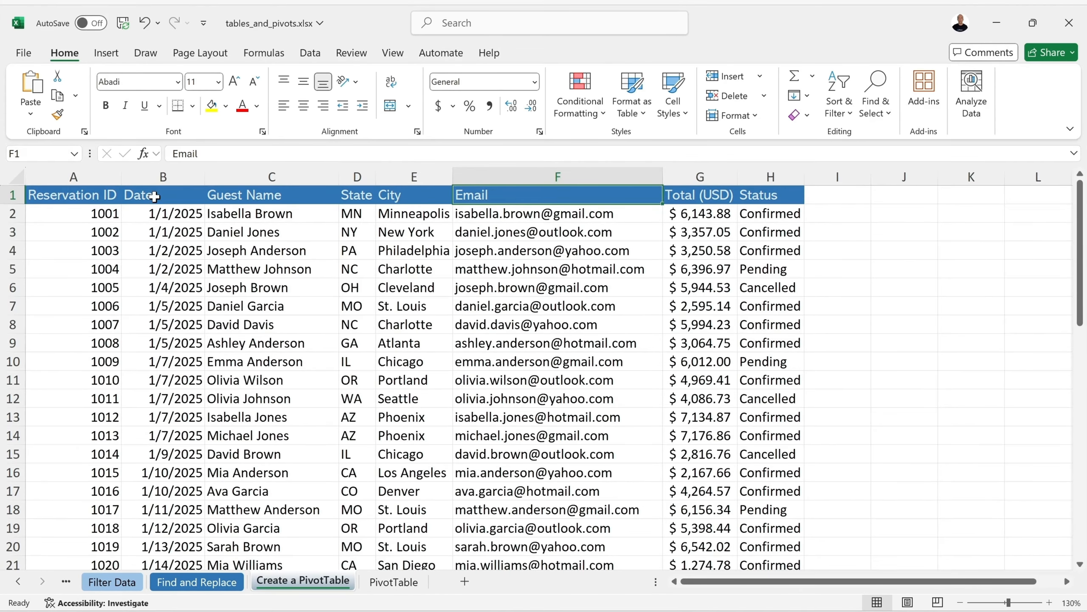
left_click(404, 582)
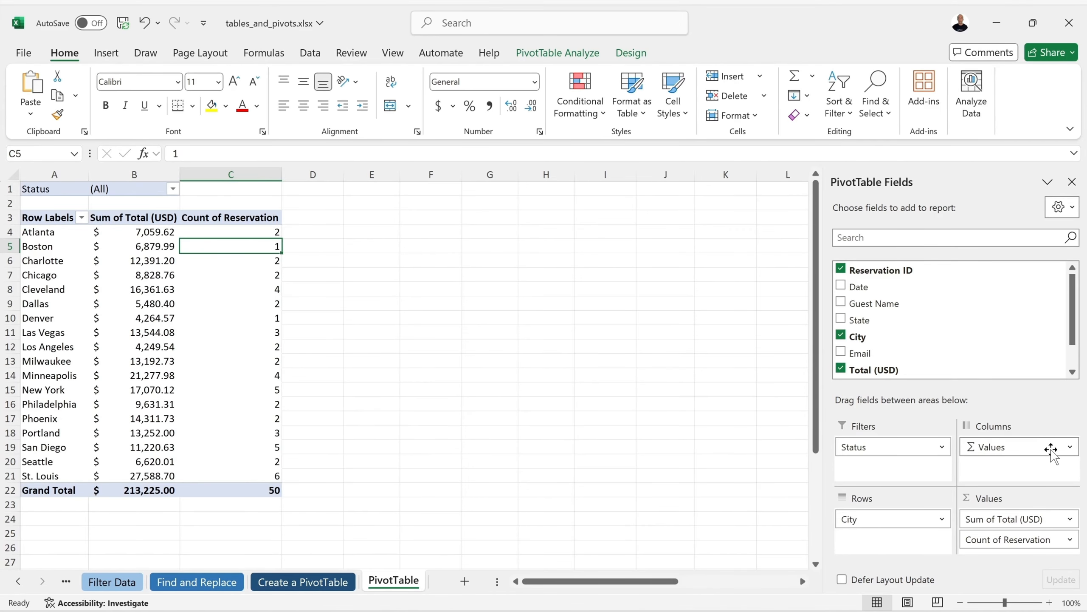
left_click_drag(1055, 450, 642, 396)
left_click_drag(863, 288, 995, 447)
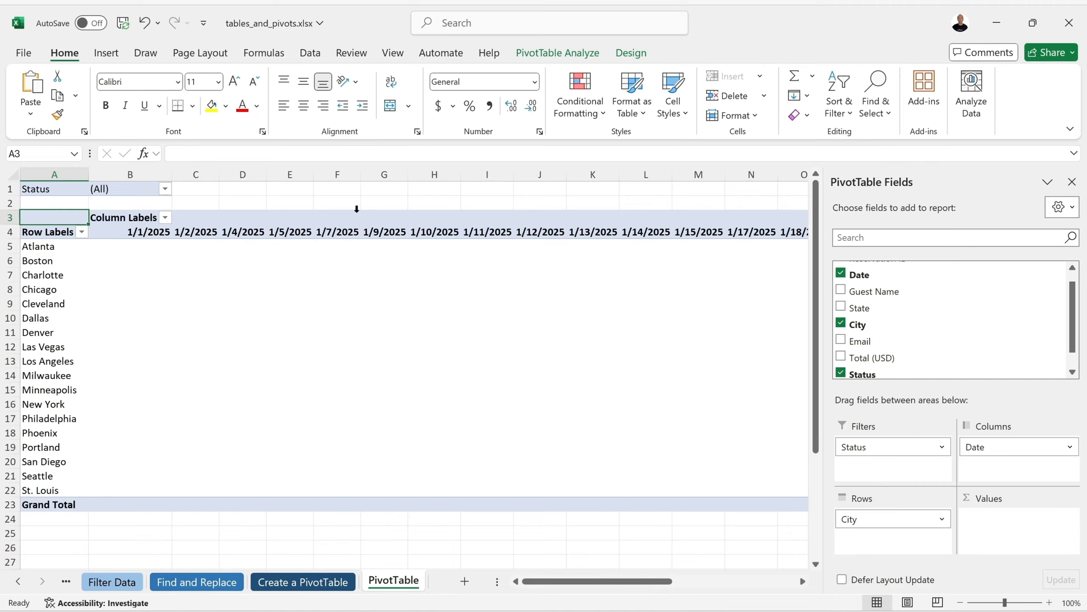
Step: Group the date column labels by Months and select the Jan column label
right_click(325, 233)
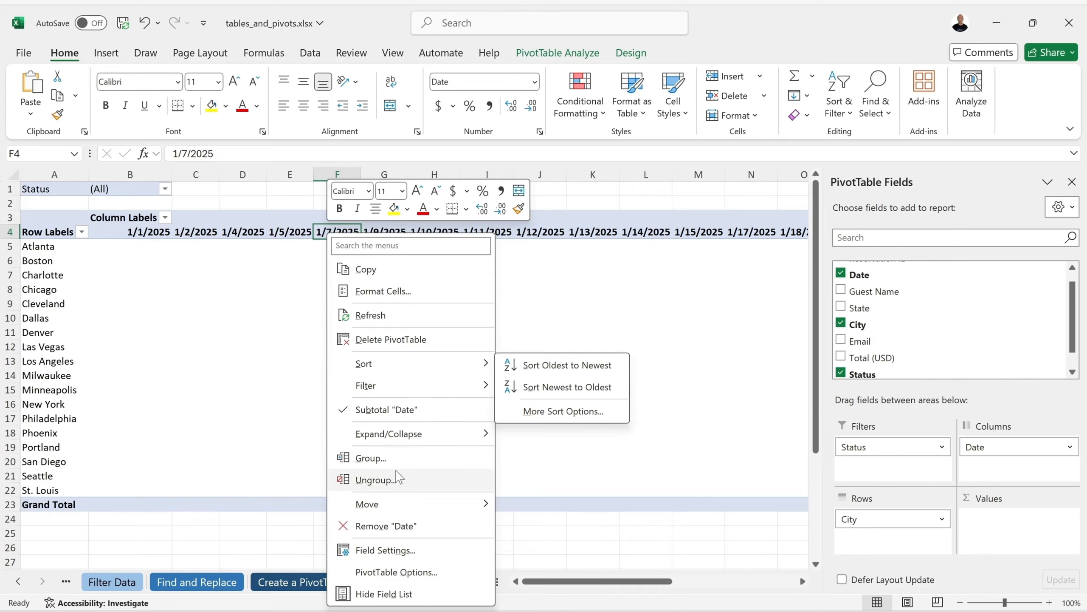
left_click(417, 457)
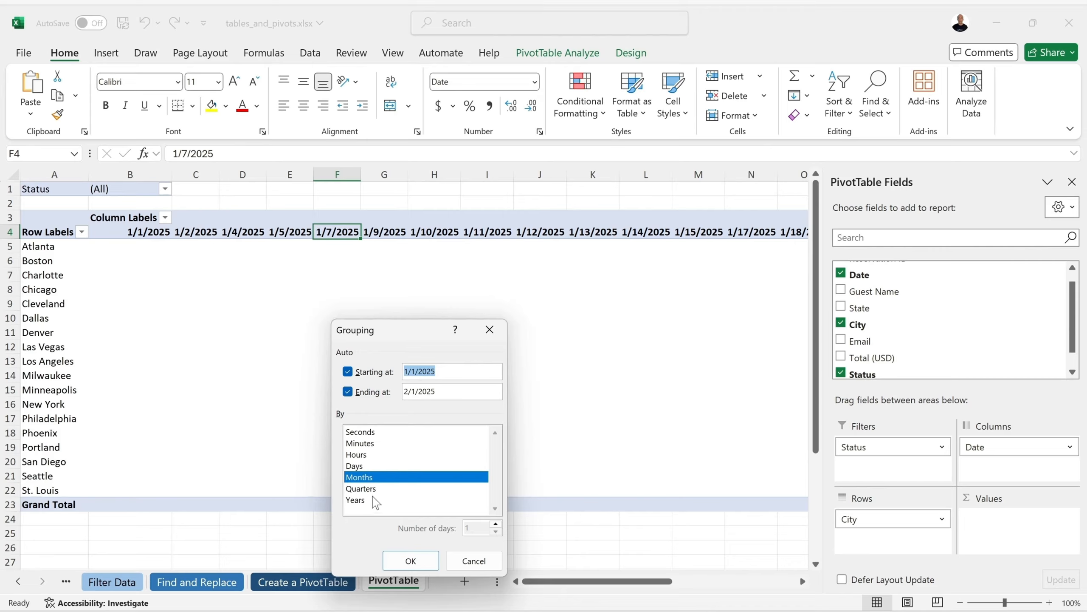
left_click(411, 561)
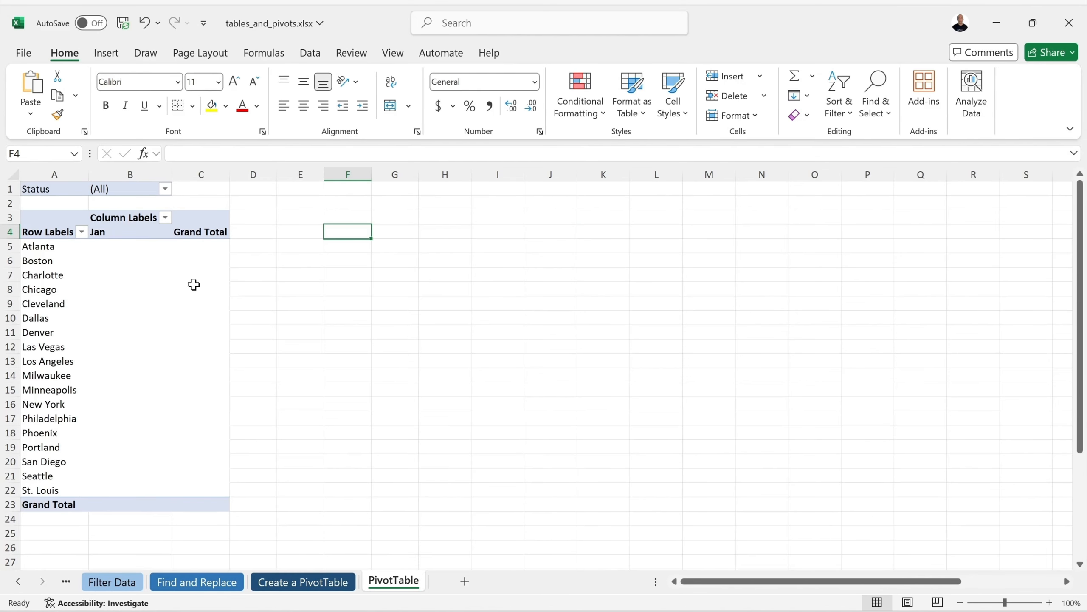
left_click(110, 234)
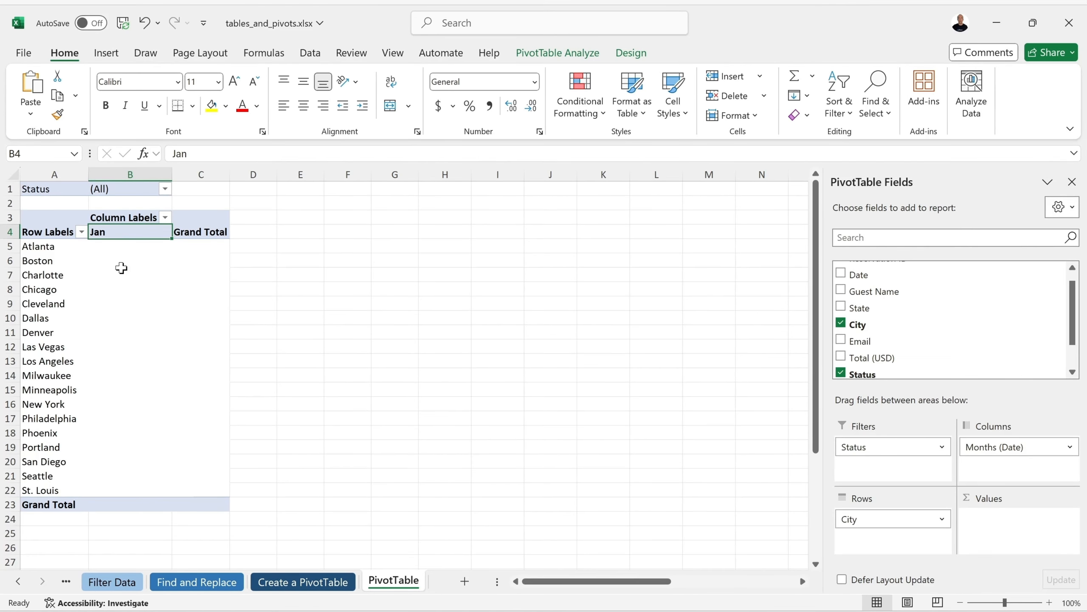
Step: Review the reservation dates in the source data and add Total (USD) to the PivotTable's values
left_click(318, 580)
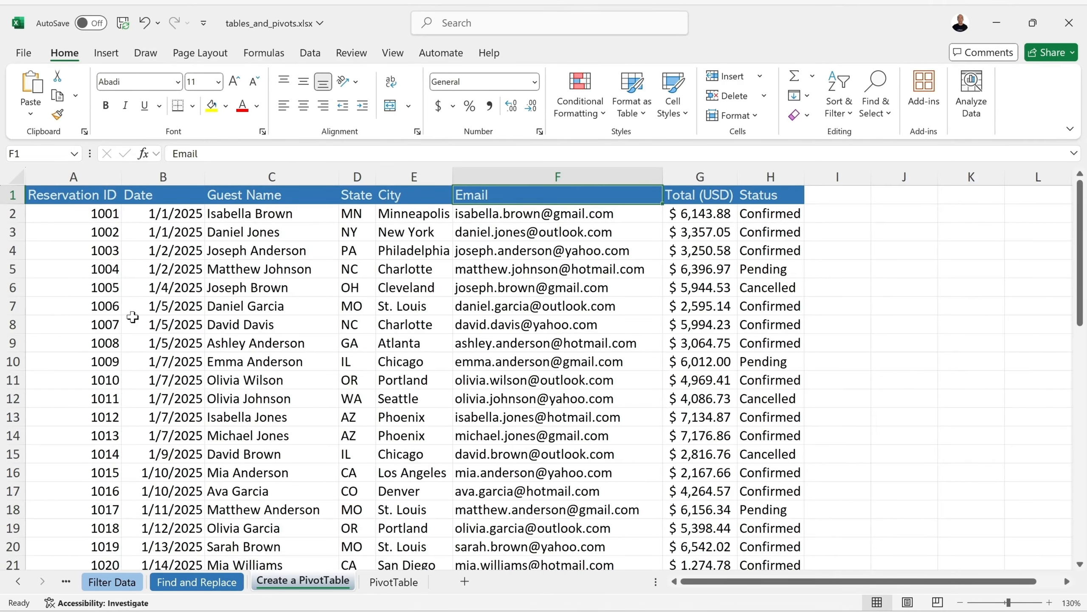
scroll(182, 315, "down", 3)
scroll(193, 339, "up", 3)
left_click(393, 581)
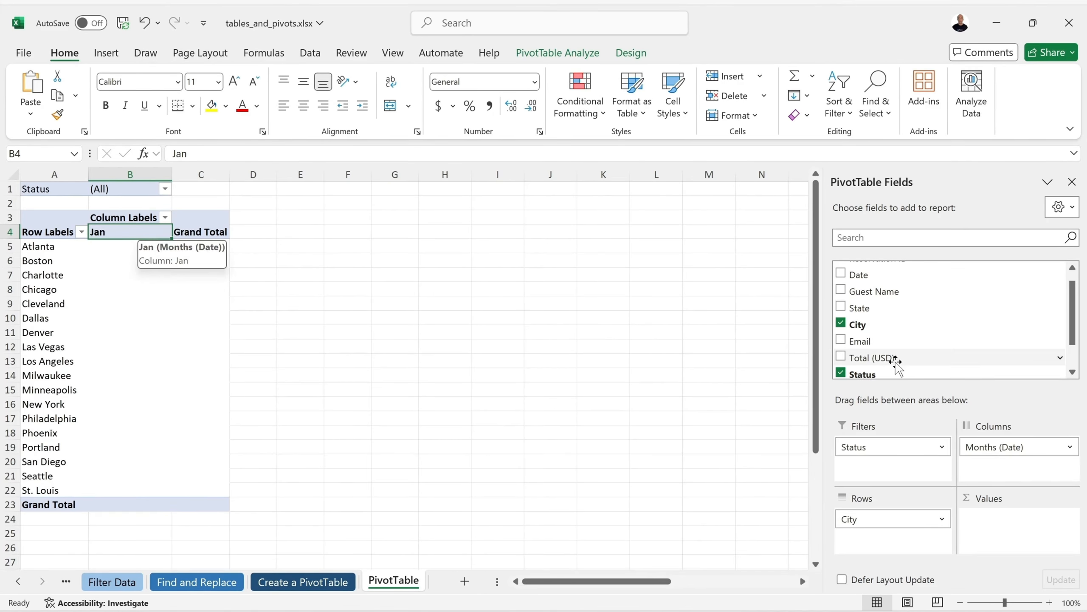
left_click_drag(1073, 319, 1072, 342)
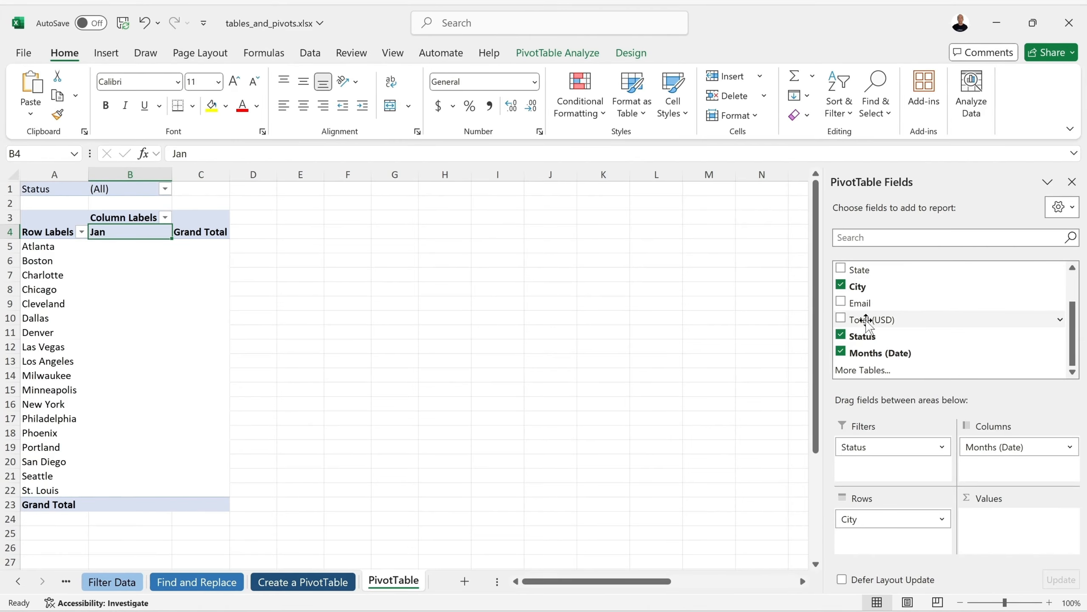
left_click_drag(855, 319, 984, 519)
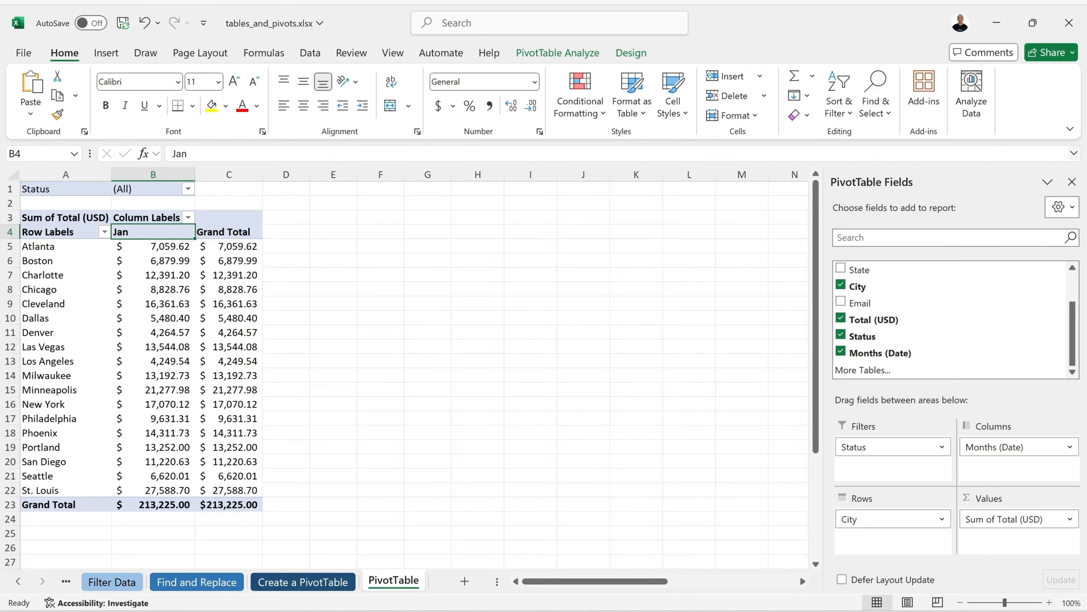
Step: Close the PivotTable field list and show it again, and select a cell outside and a cell back inside the PivotTable
left_click(1072, 182)
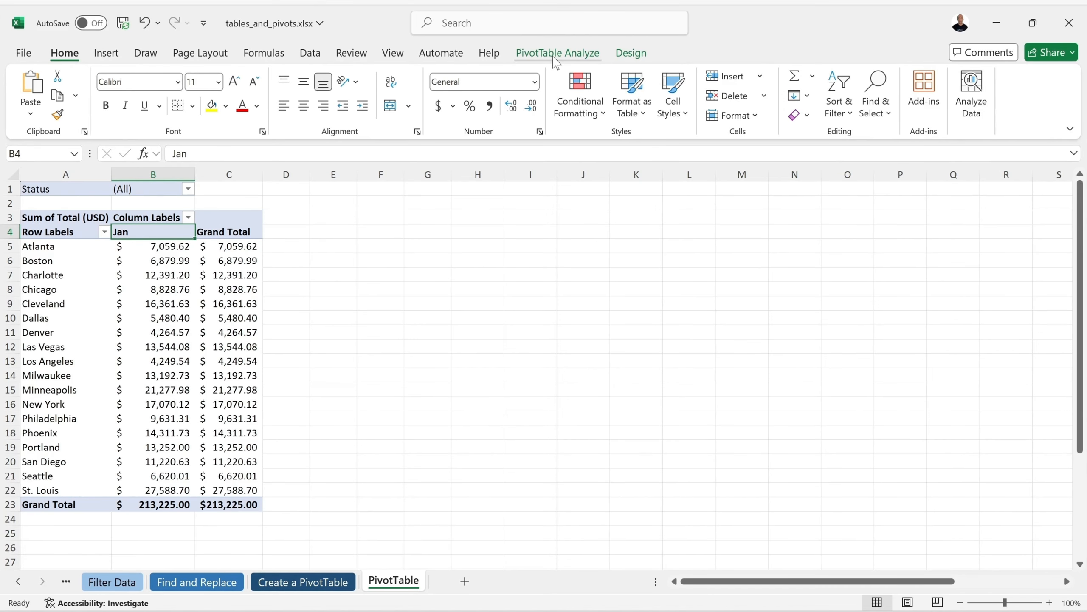
left_click(565, 53)
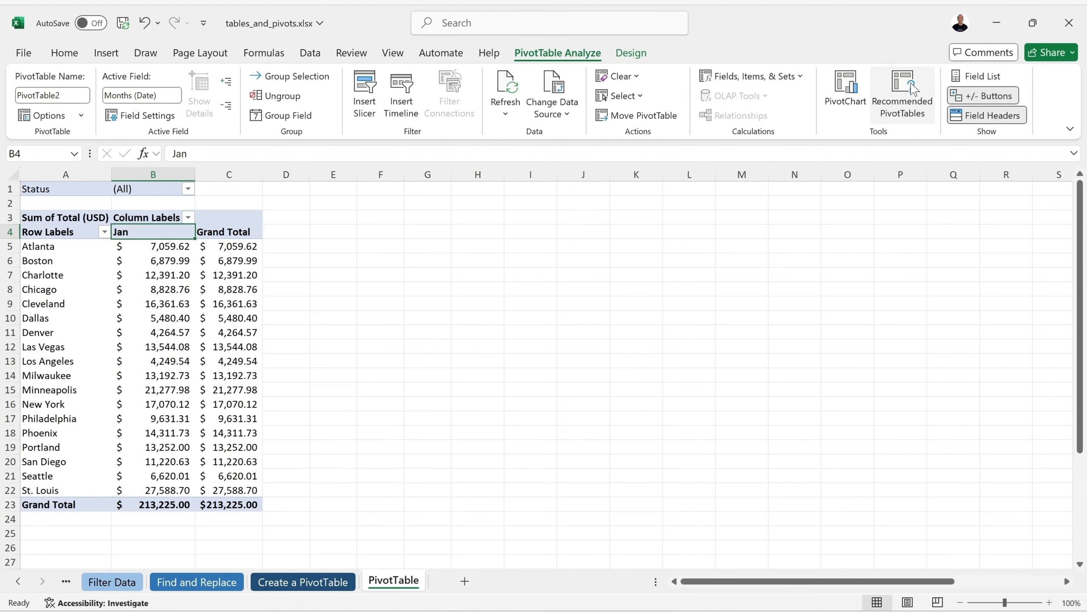
left_click(995, 82)
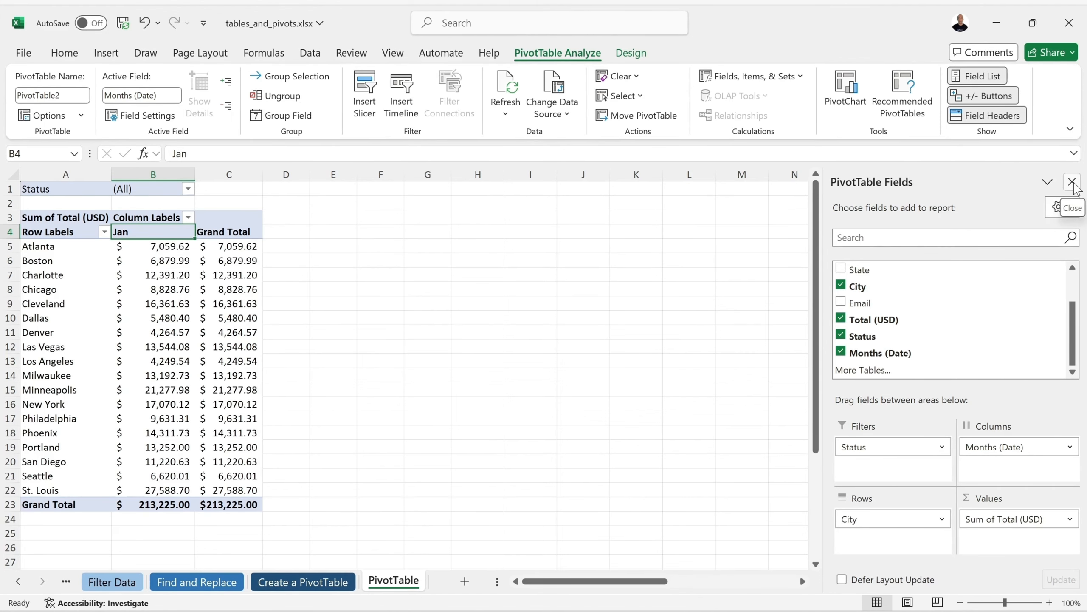
left_click(441, 317)
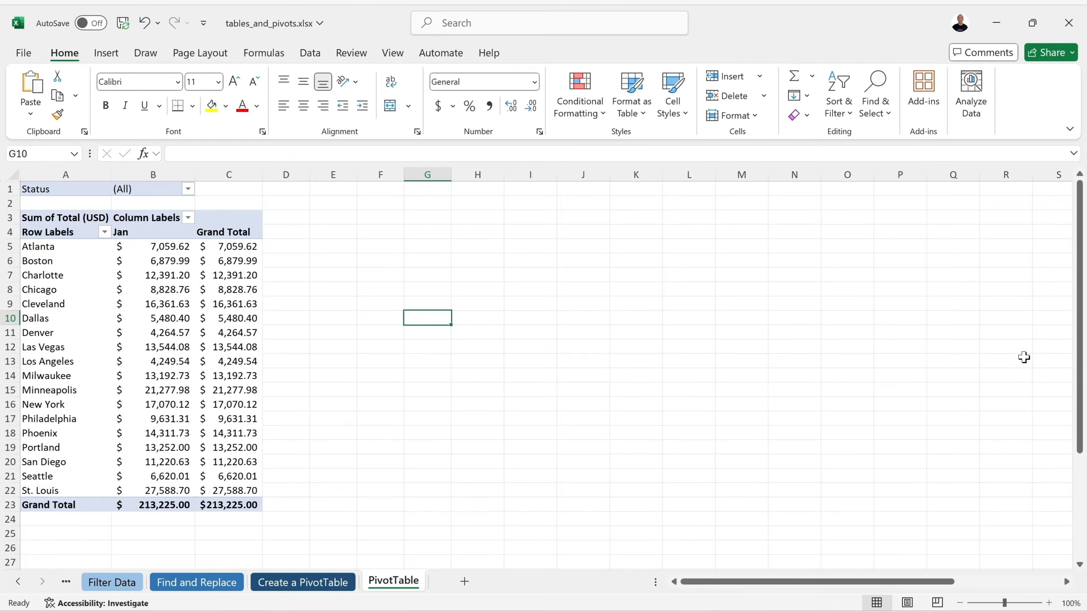
left_click(208, 332)
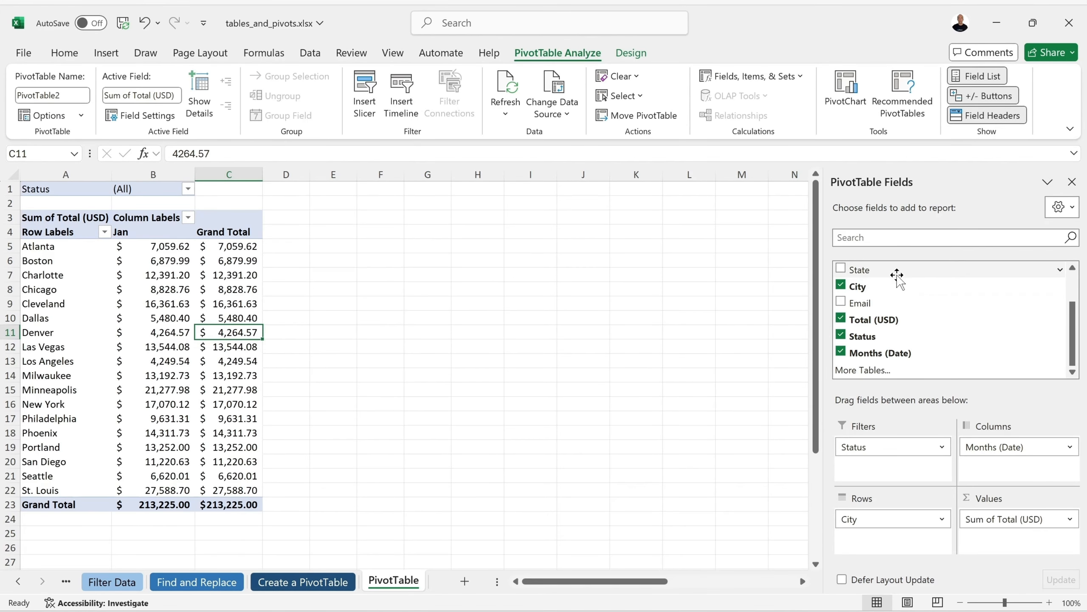
Step: Apply the Light Blue, Pivot Style Medium 6 style to the PivotTable
left_click(633, 53)
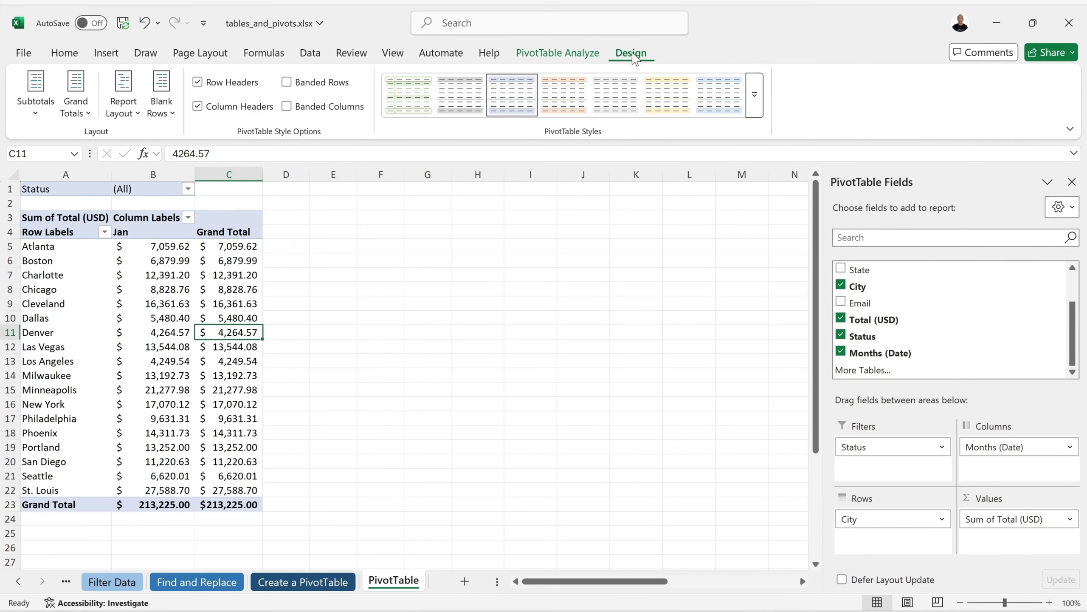
left_click(754, 94)
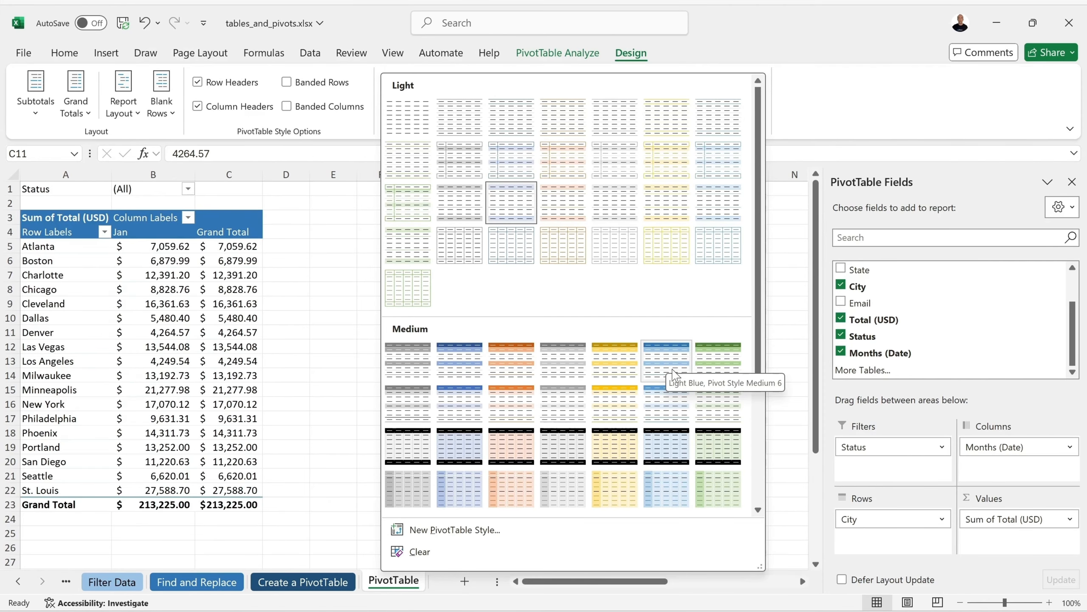
scroll(672, 373, "down", 3)
scroll(670, 372, "up", 3)
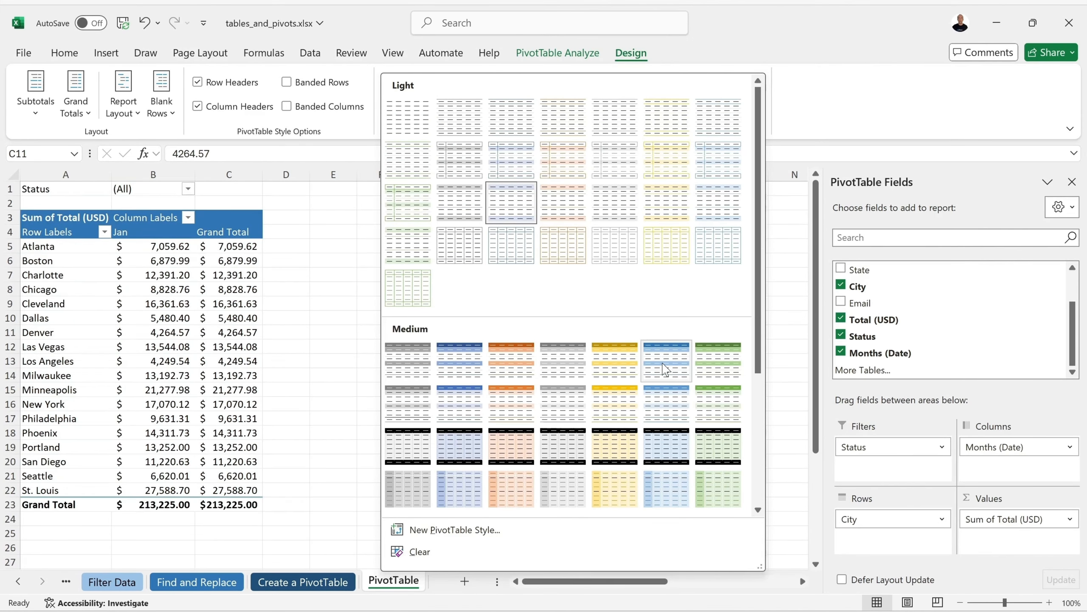
left_click(665, 369)
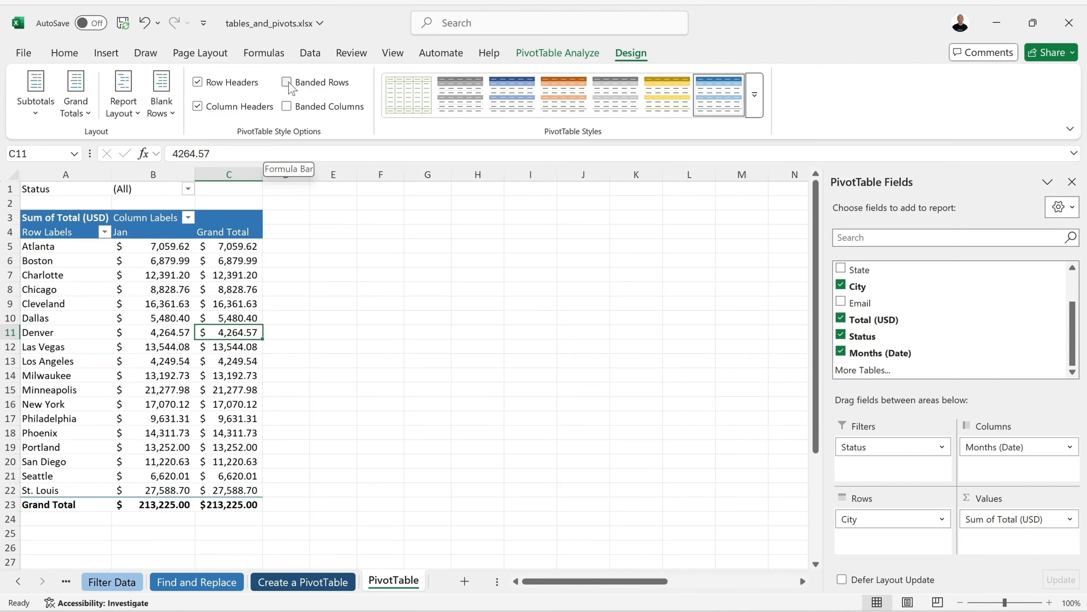
Step: Try banded columns and banded rows on the PivotTable, and keep only banded columns turned on
left_click(287, 106)
left_click(287, 106)
left_click(287, 83)
left_click(287, 83)
left_click(287, 107)
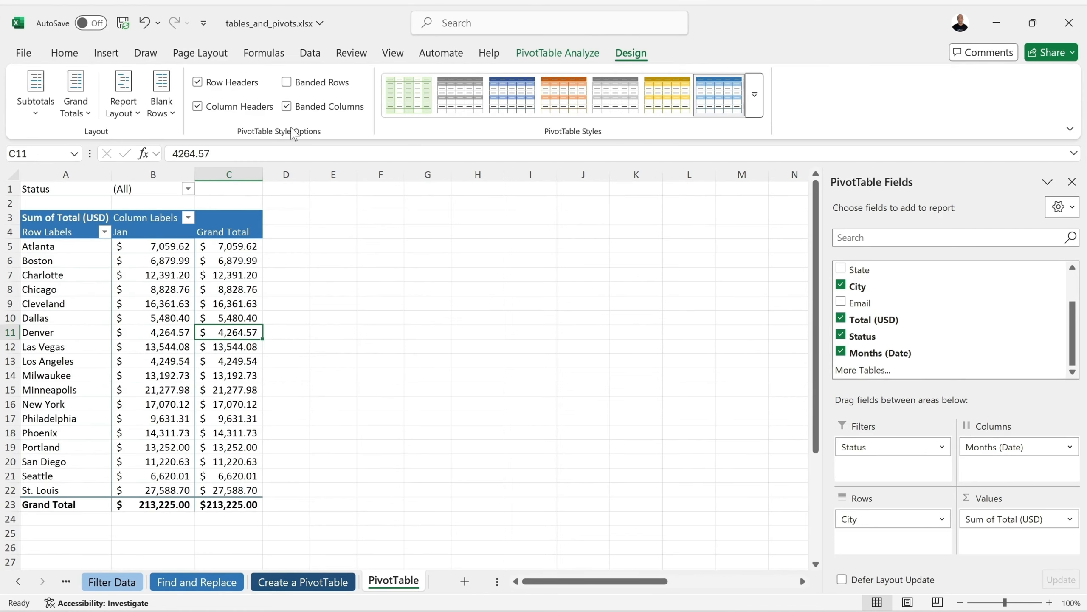
left_click(35, 112)
left_click(35, 111)
left_click(571, 53)
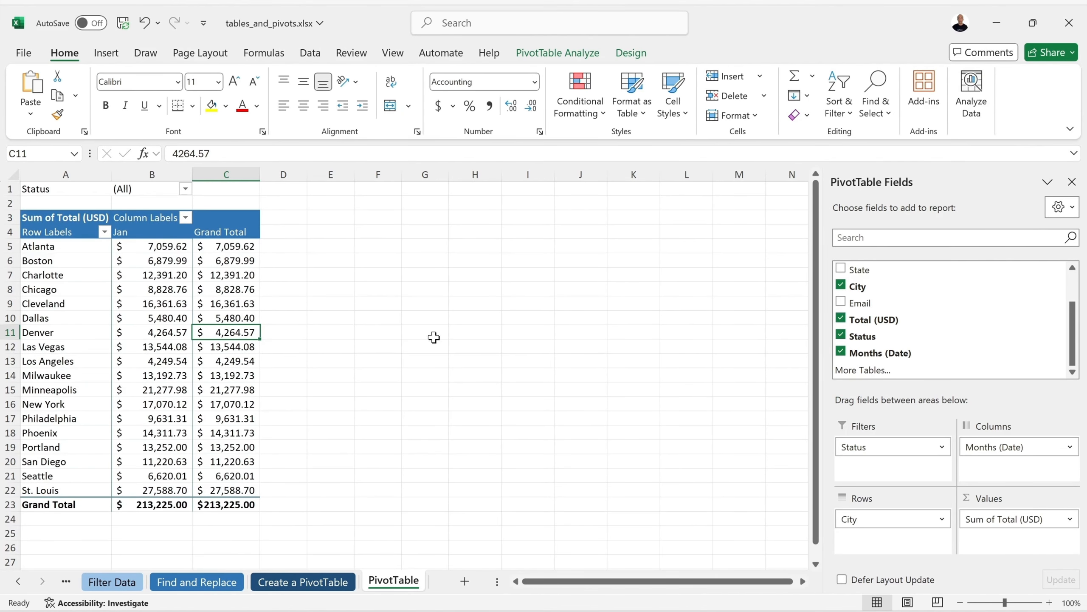
Step: Select an empty cell outside the PivotTable, reselect Cleveland's Jan value, and zoom the sheet to 110%
left_click(372, 325)
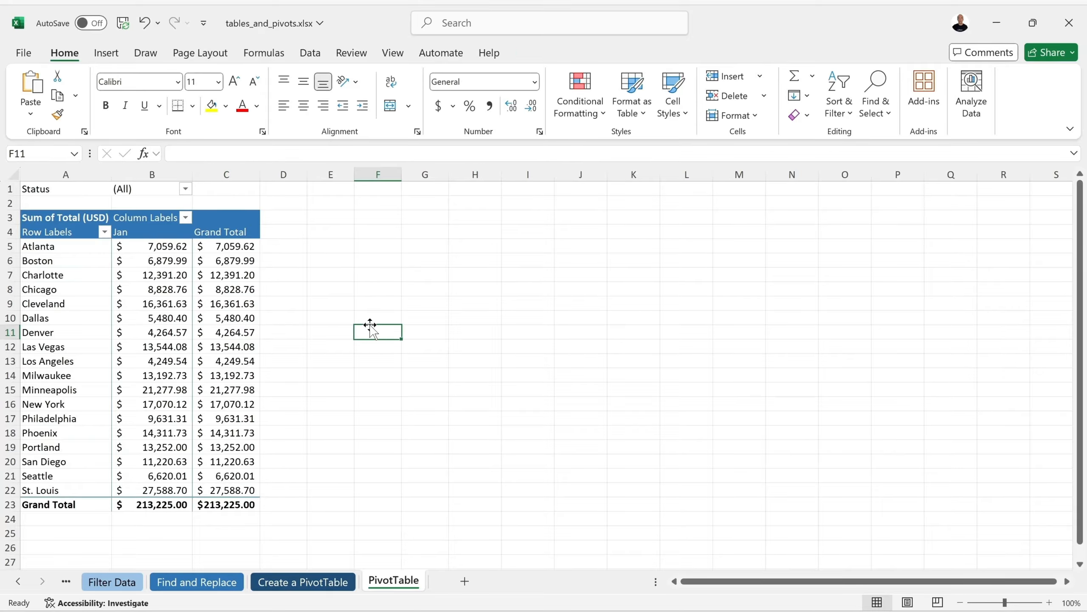
left_click(171, 304)
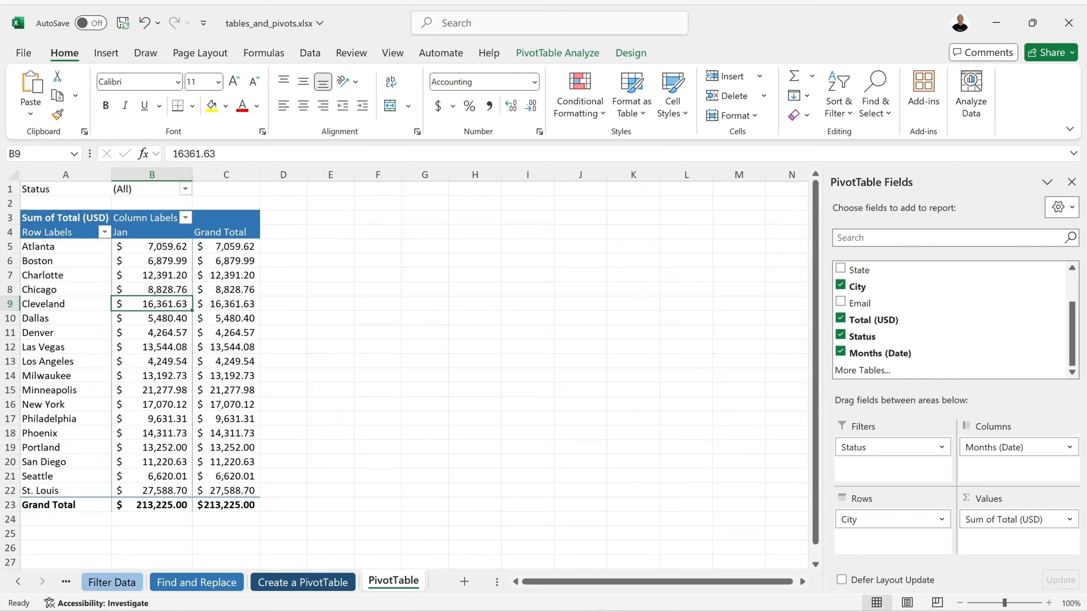
left_click(1049, 603)
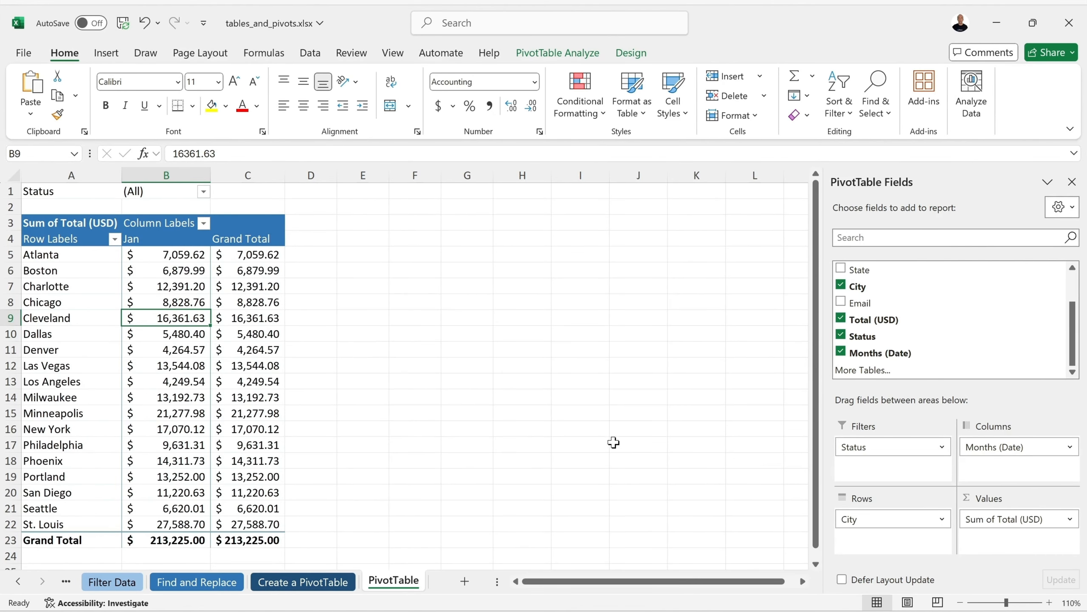
Step: Insert a Clustered Column PivotChart and place it beside the PivotTable, enlarged to about 4.18 inches high and 6.08 inches wide
left_click(106, 53)
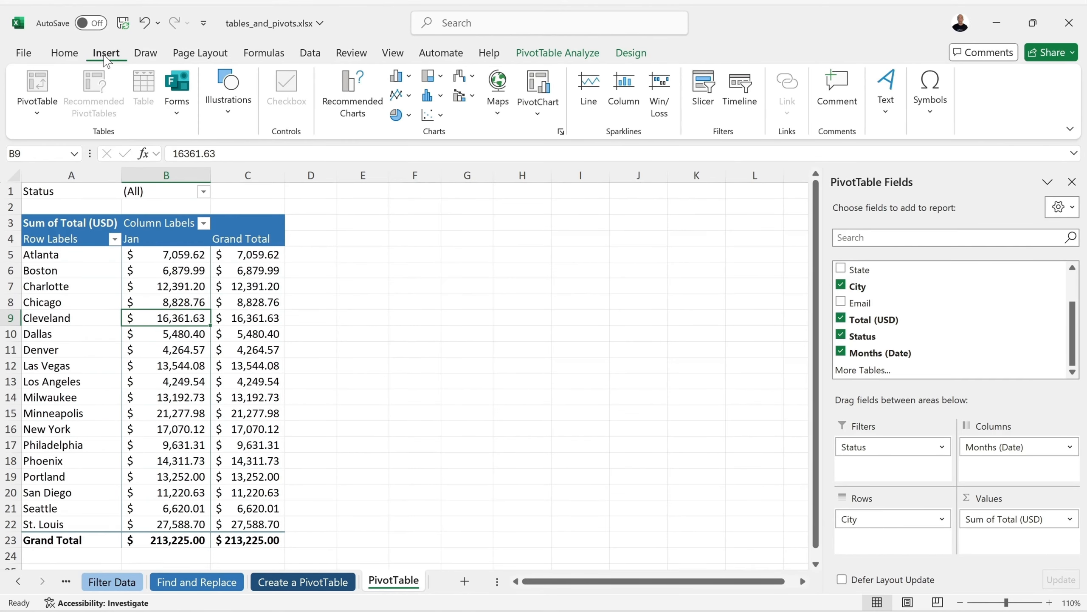
left_click(537, 89)
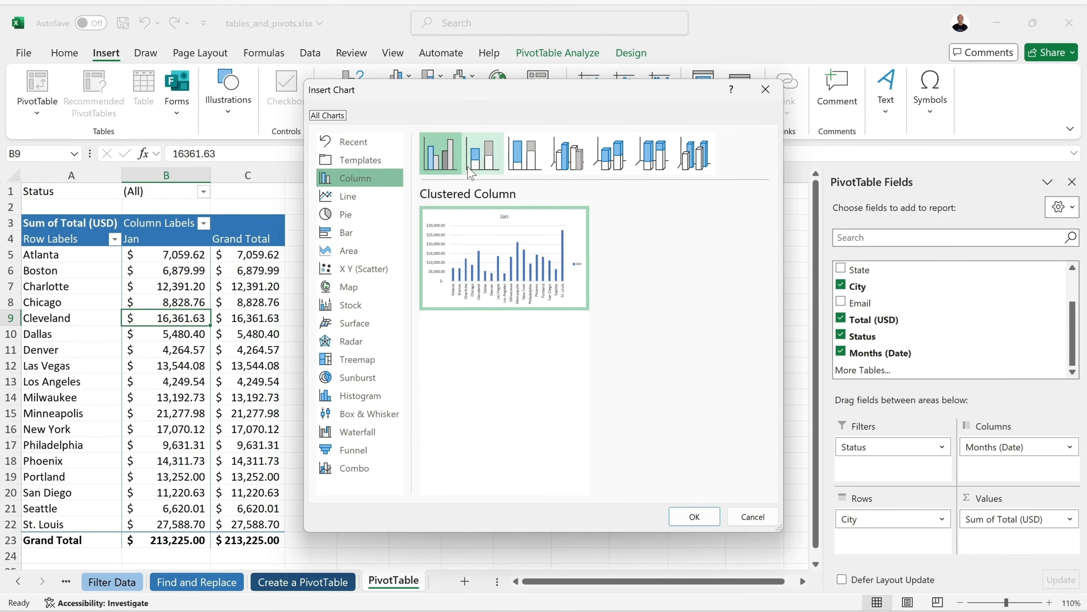
left_click(694, 517)
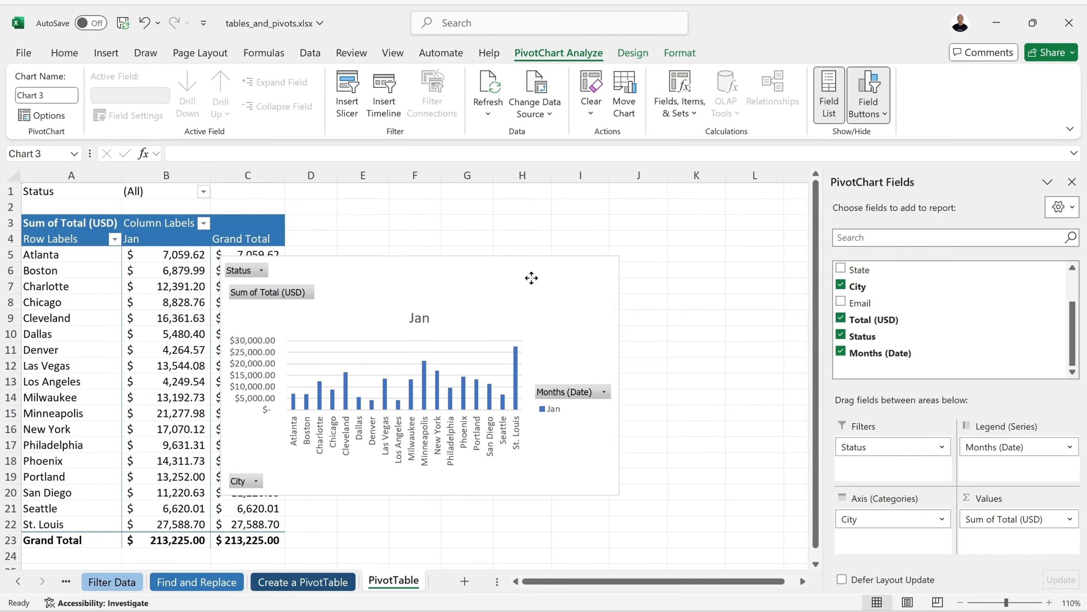
left_click_drag(531, 278, 591, 241)
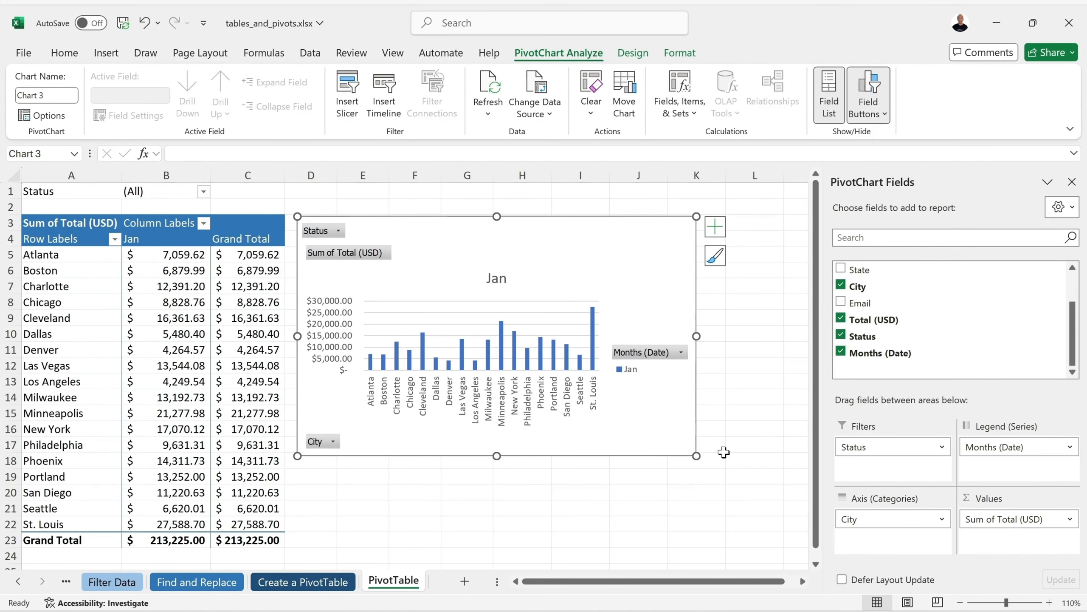
left_click_drag(695, 456, 783, 549)
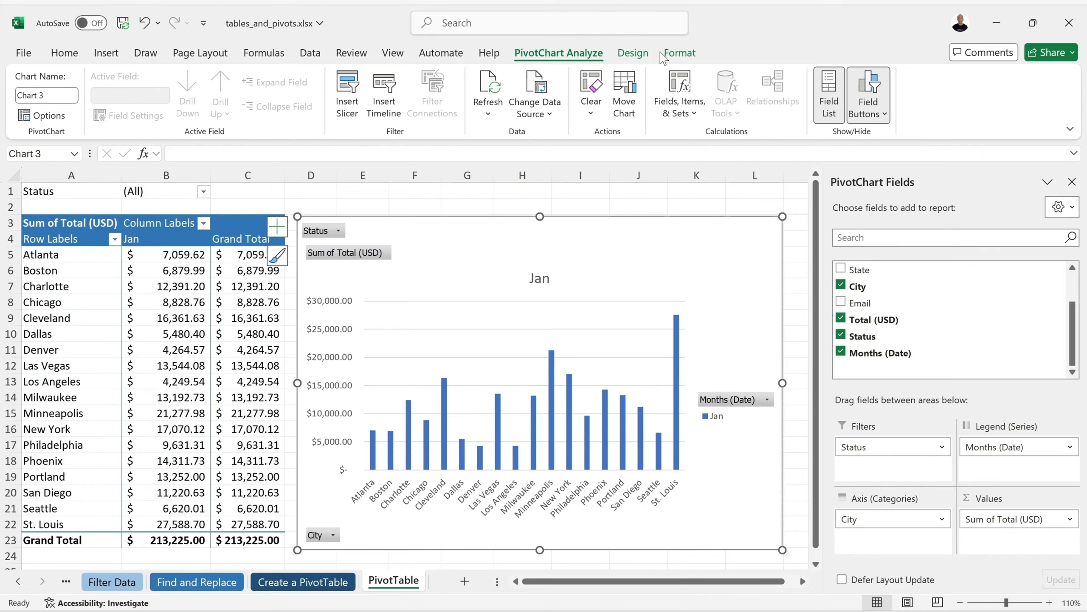
Step: Try the PivotChart as a 2-D pie chart and as a doughnut chart
left_click(673, 55)
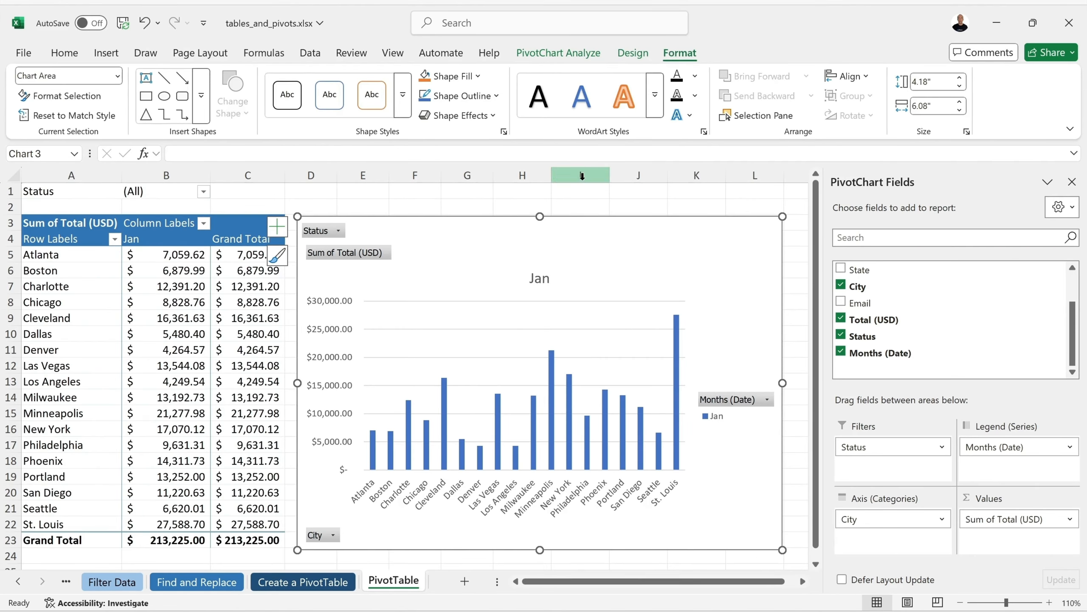
left_click(555, 55)
left_click(105, 53)
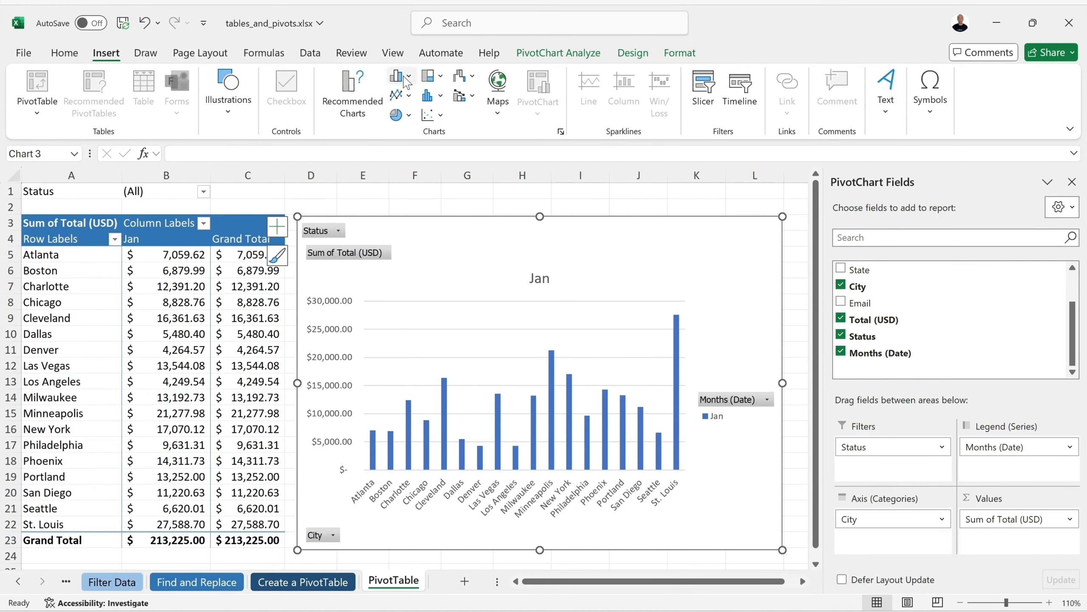
left_click(402, 115)
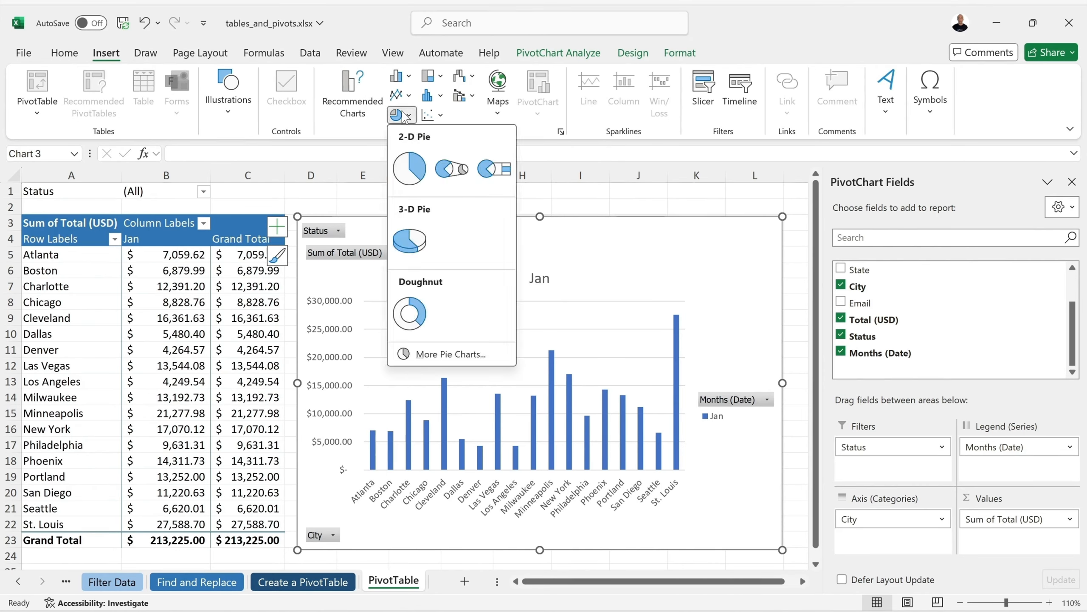
left_click(410, 169)
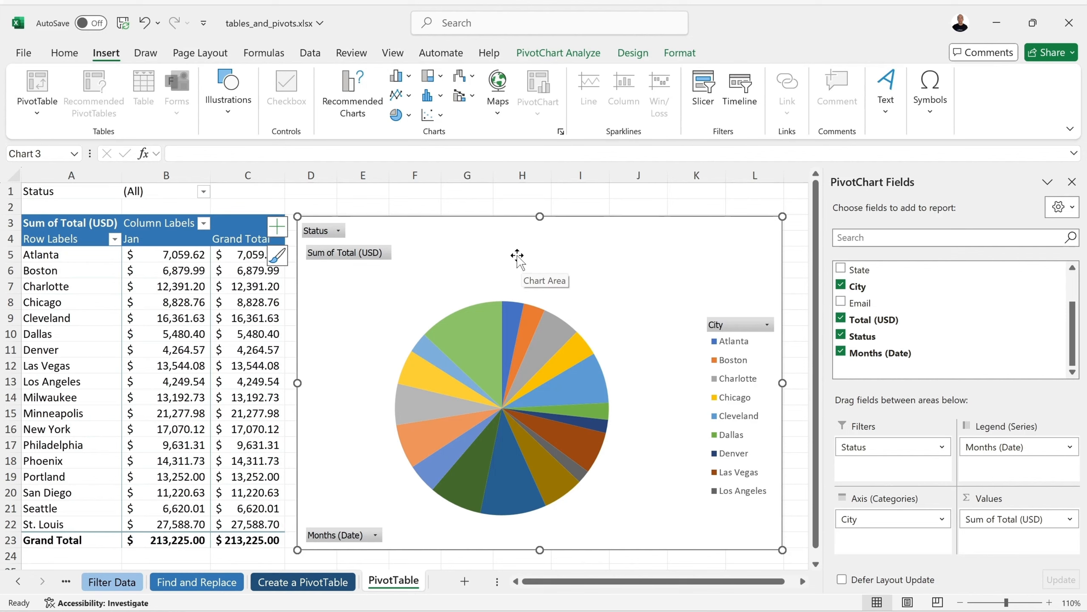
left_click(409, 117)
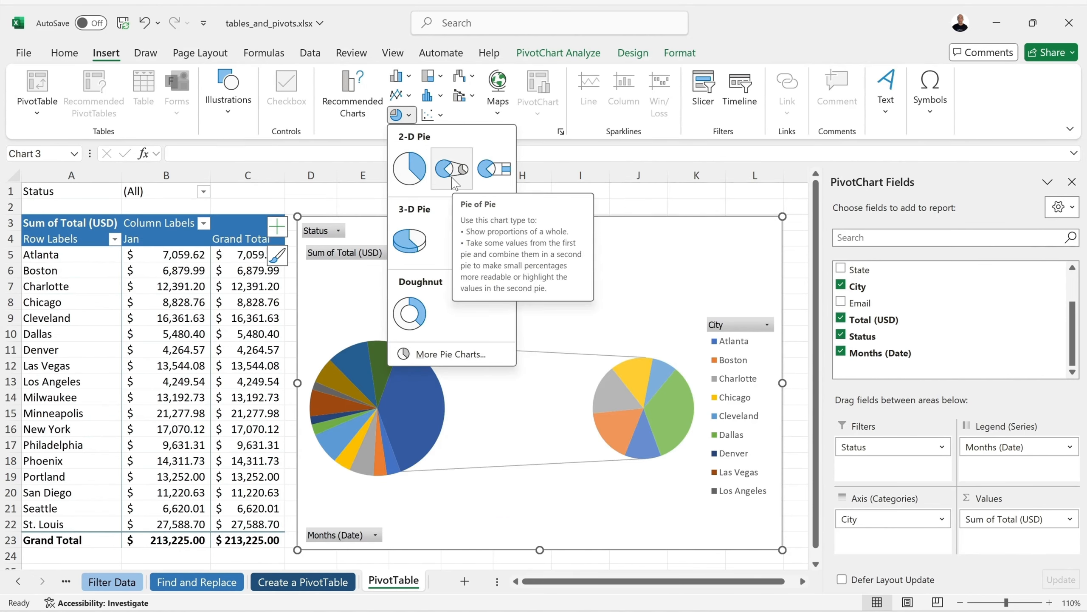
left_click(412, 317)
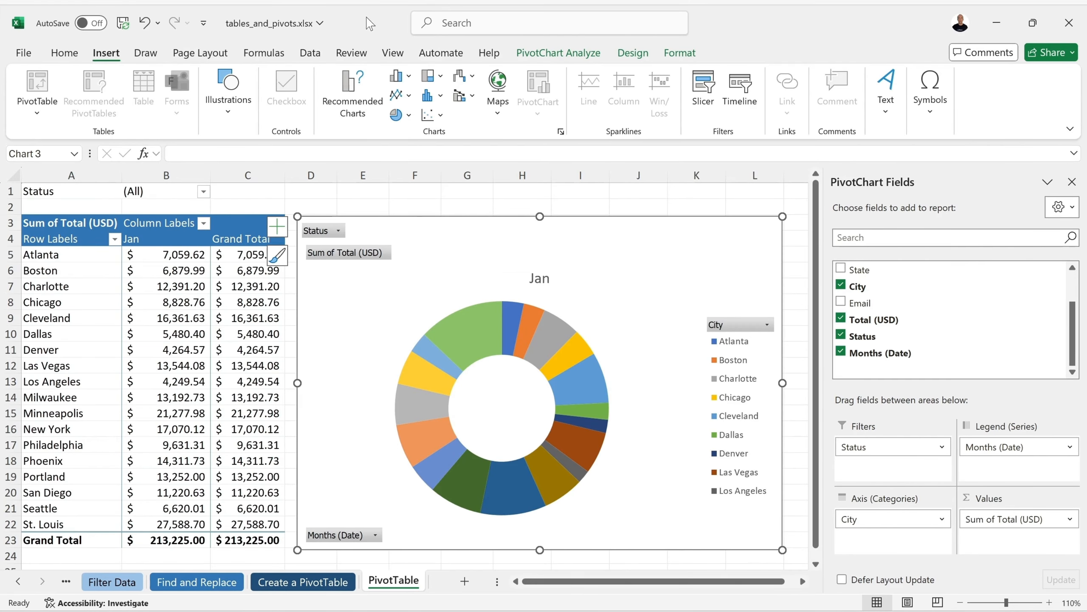
Step: Change the PivotChart to a 2-D clustered bar chart and adjust its width so it ends in column L
left_click(399, 78)
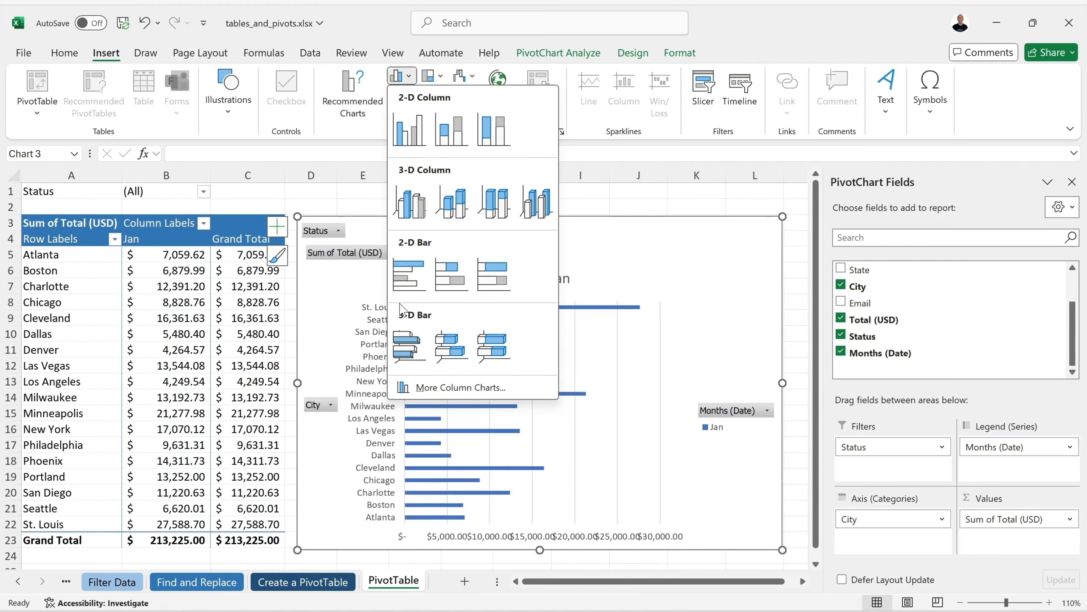
left_click(412, 285)
left_click_drag(782, 216, 651, 218)
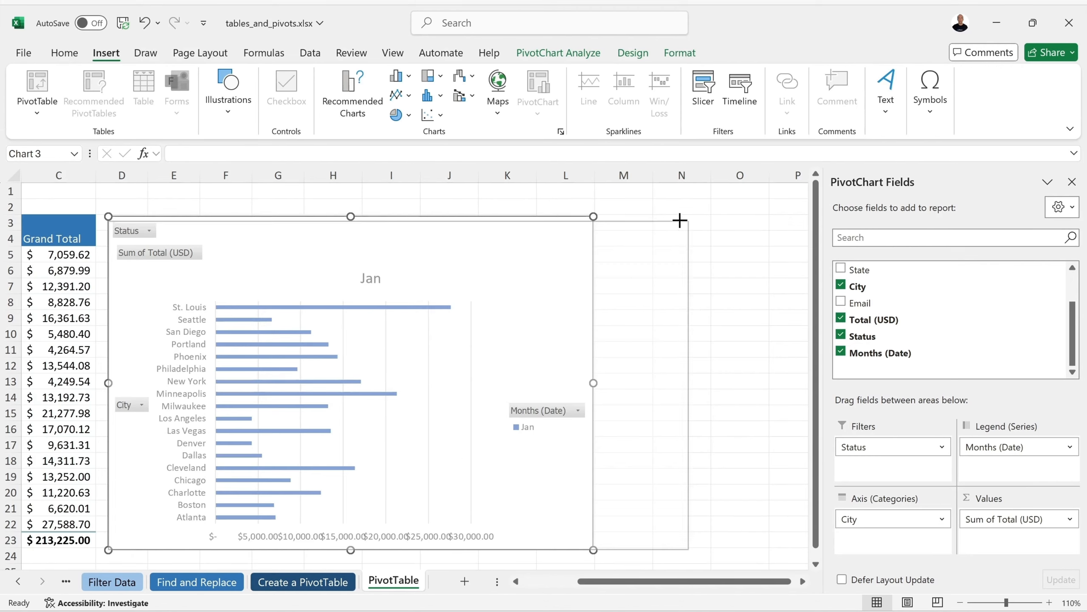
scroll(636, 236, "left", 3)
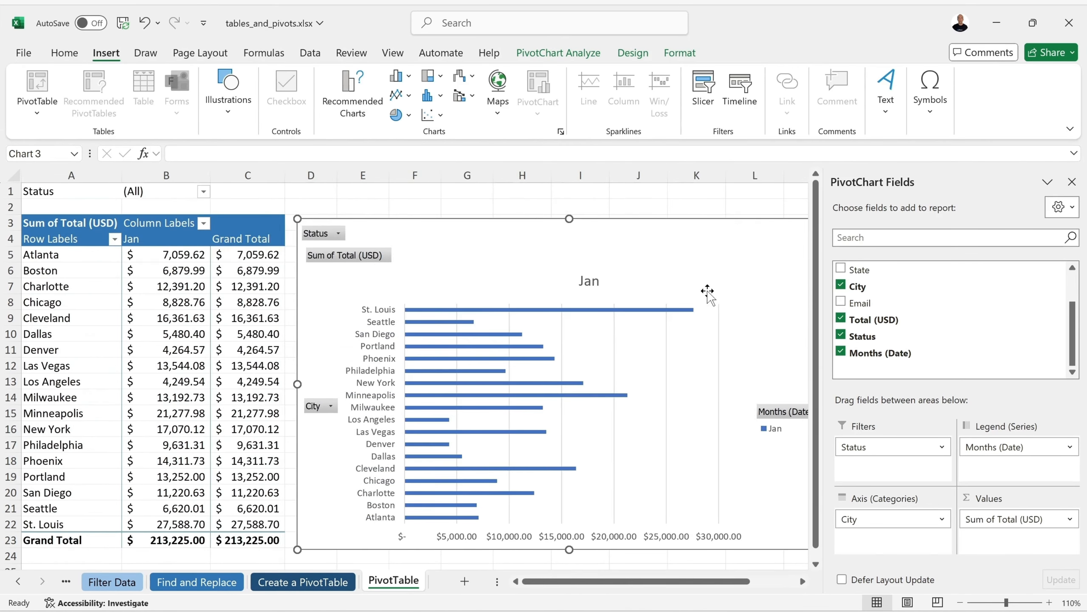
scroll(701, 322, "right", 3)
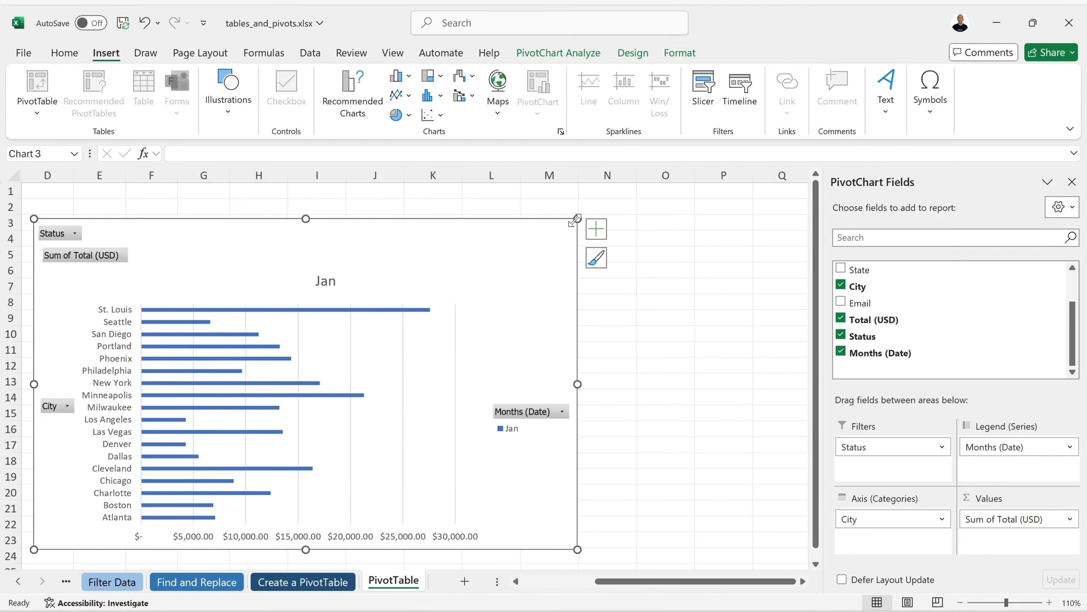
left_click_drag(575, 219, 529, 219)
scroll(750, 232, "left", 3)
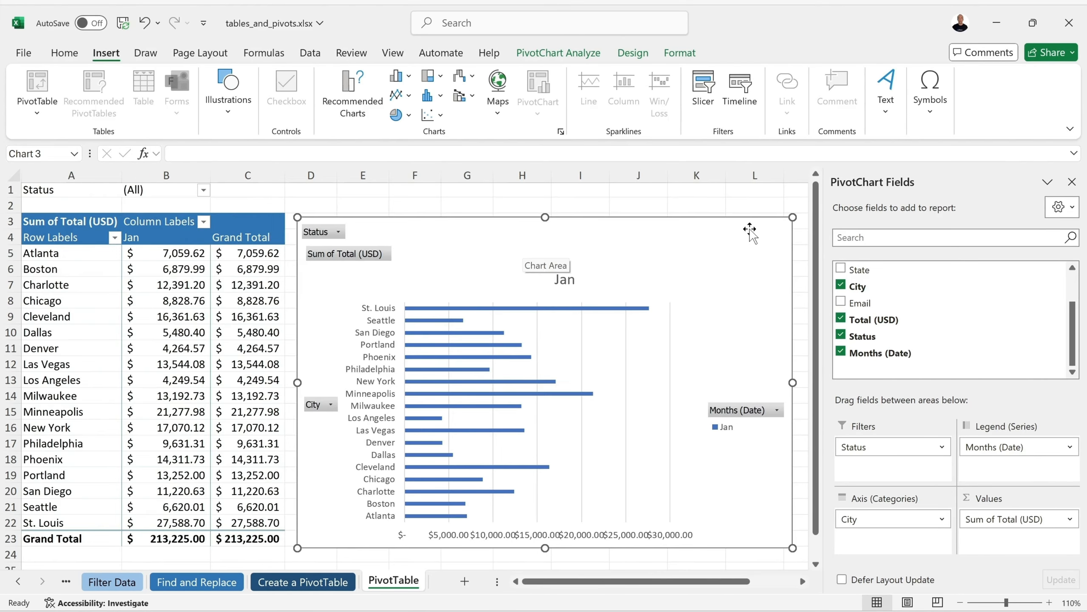
Step: Set the number format of the PivotTable's Sum of Total (USD) values to Accounting with 0 decimal places
left_click(182, 252)
right_click(182, 253)
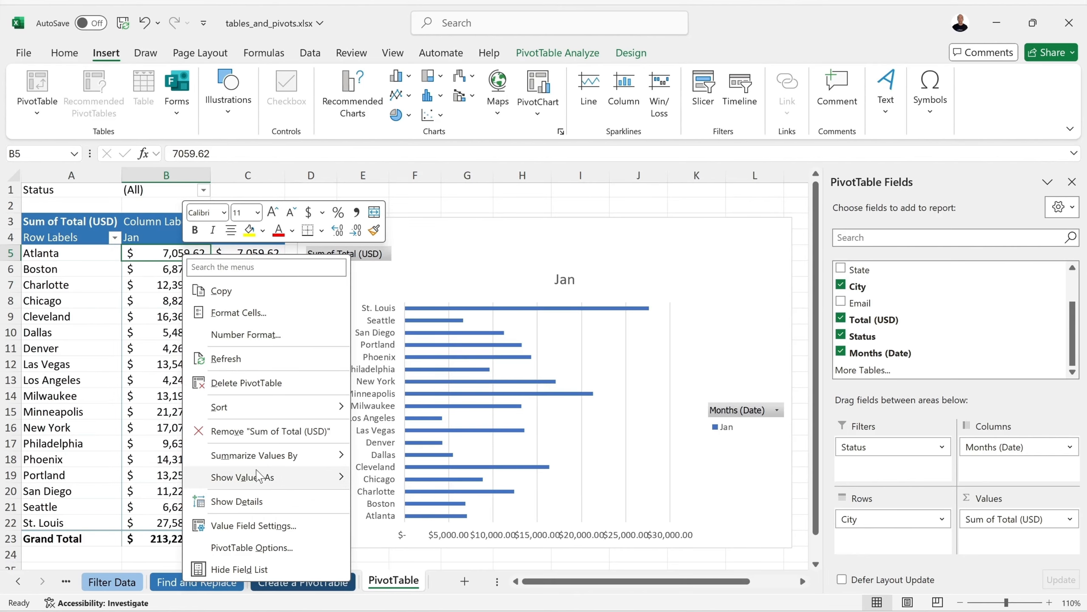
left_click(309, 335)
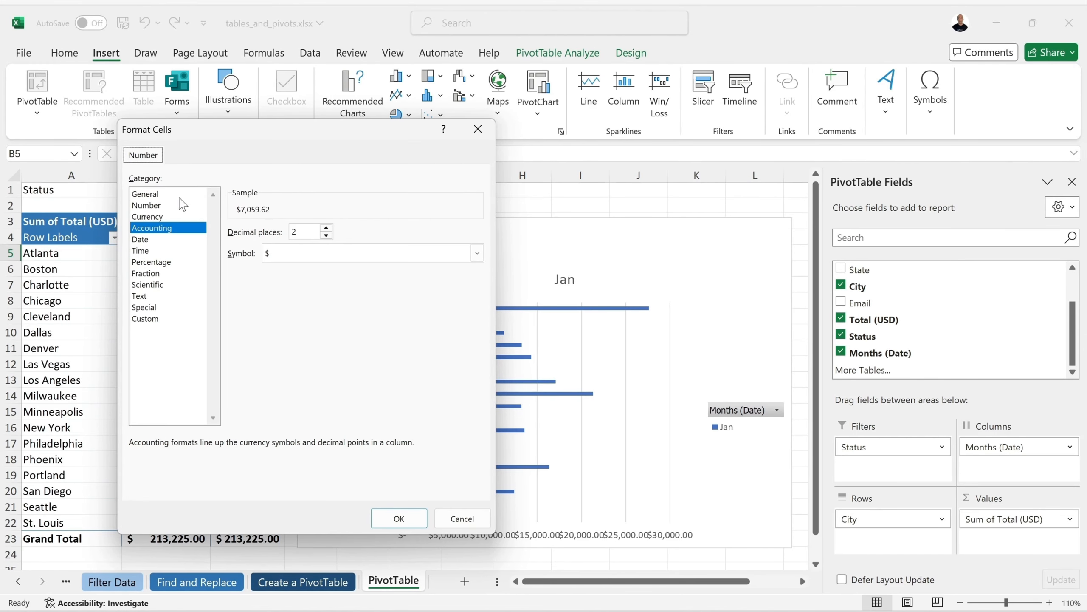
left_click(326, 235)
left_click(326, 235)
left_click(399, 518)
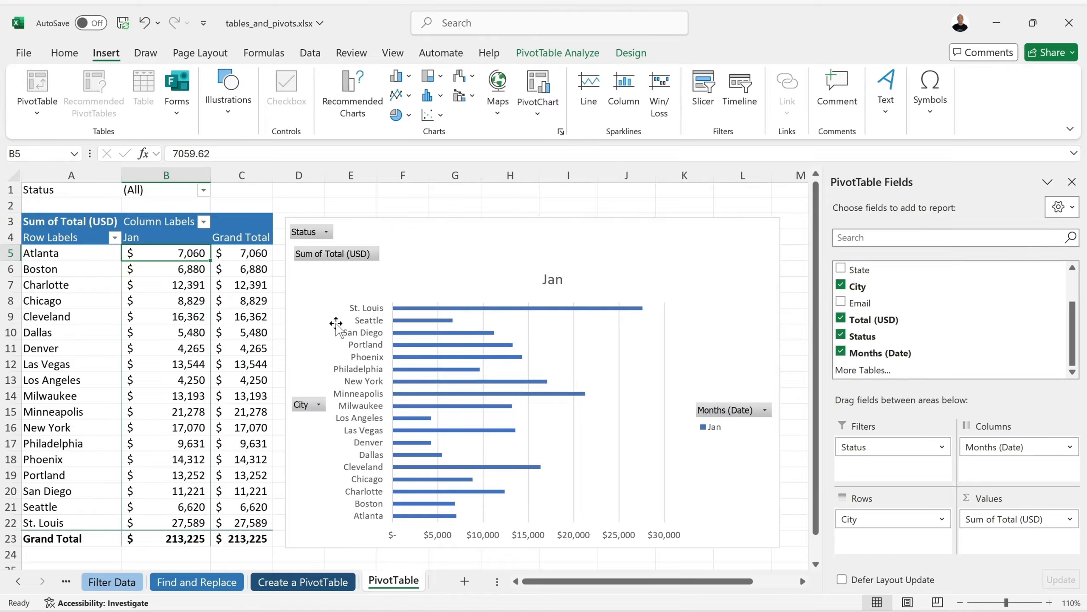
Step: Filter the PivotChart's City field to Chicago, Las Vegas and Los Angeles only
left_click(320, 405)
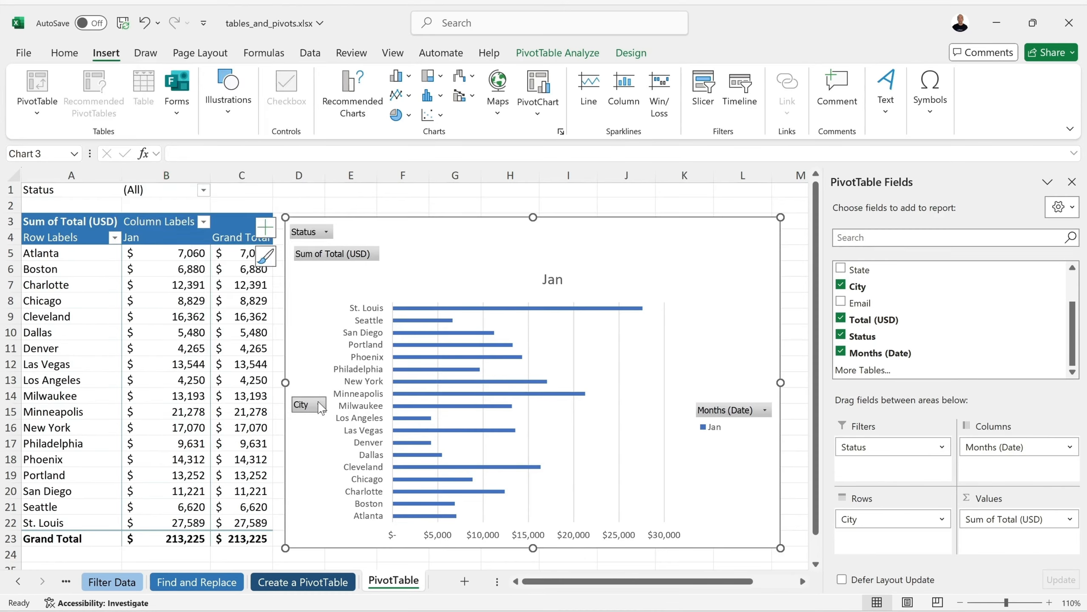
left_click(320, 405)
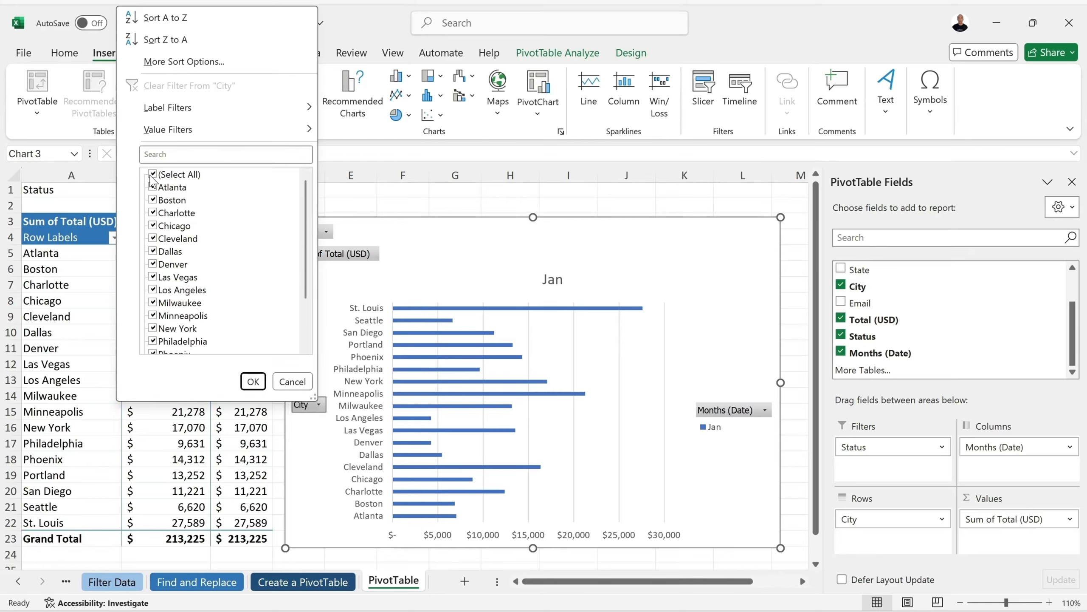
left_click(153, 174)
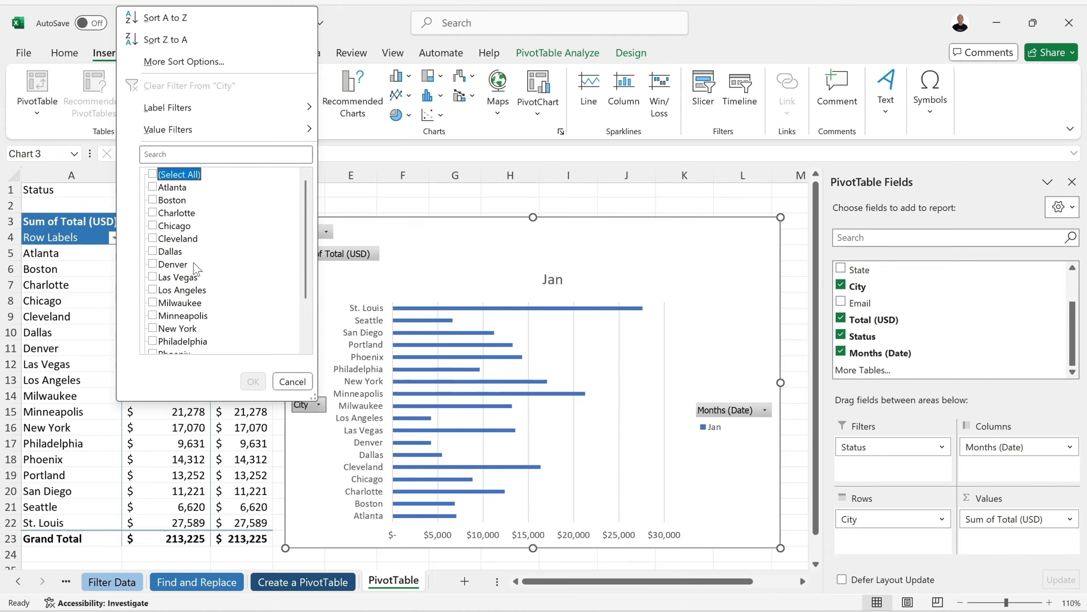
left_click(153, 290)
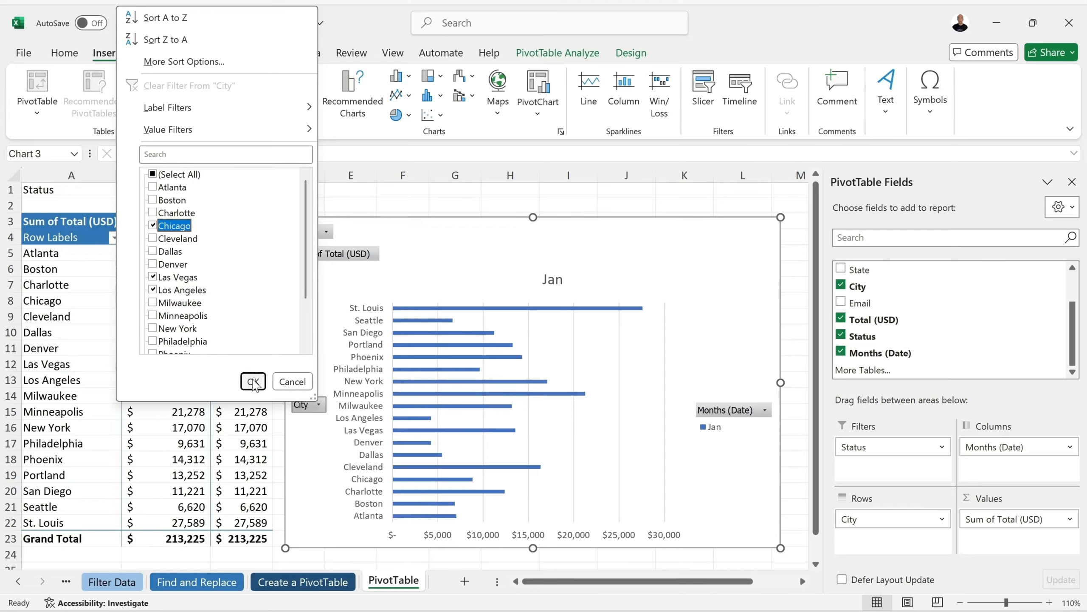
left_click(253, 381)
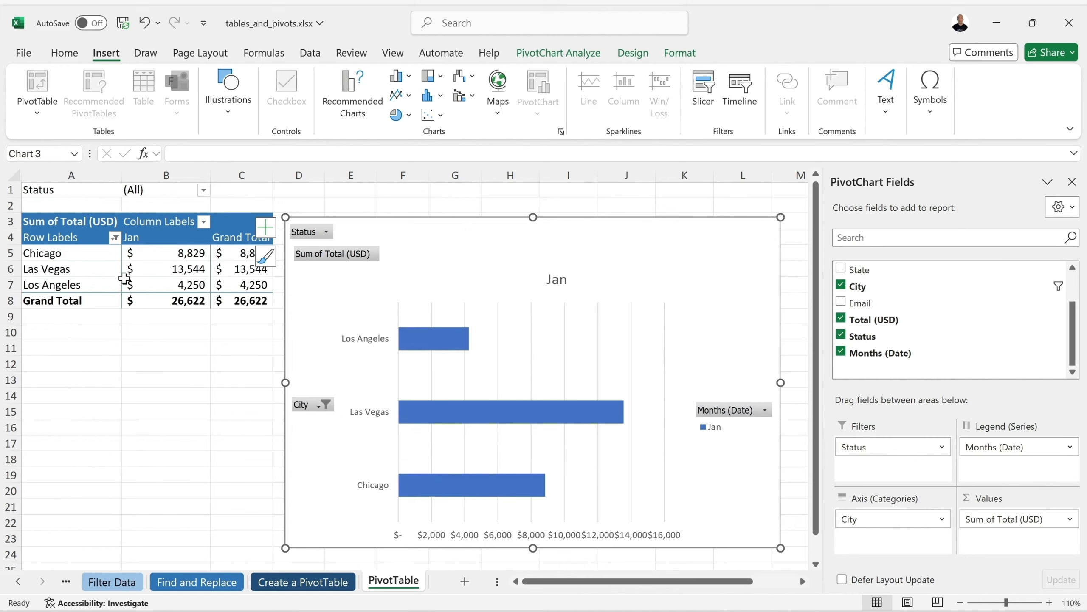
Step: Clear the City filter from the PivotChart
mouse_move(124, 278)
left_click(325, 405)
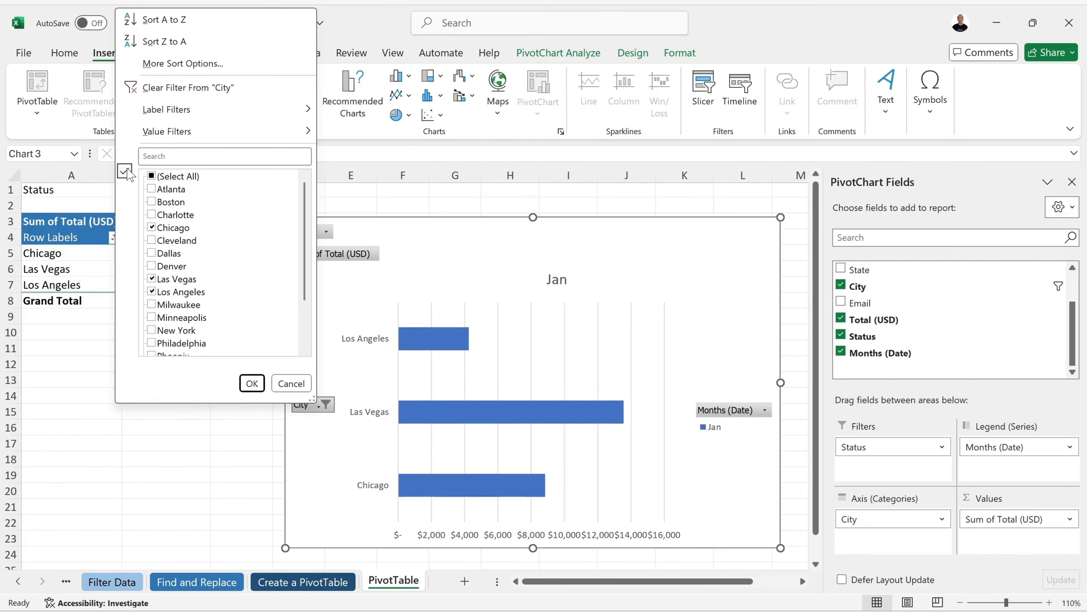
left_click(163, 87)
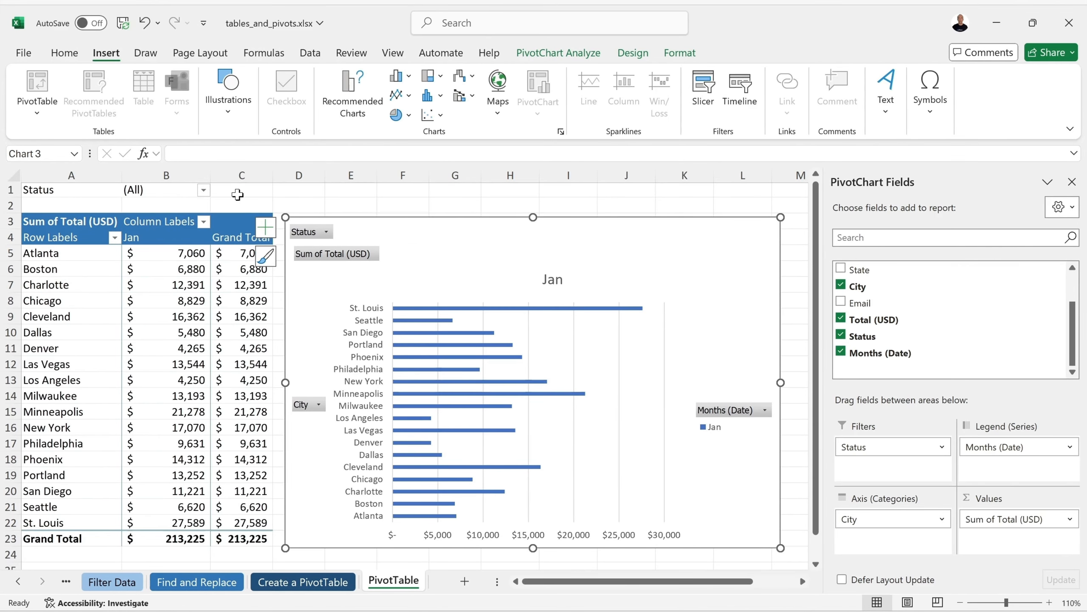
Step: Filter the PivotChart's Status field to Confirmed only
left_click(321, 233)
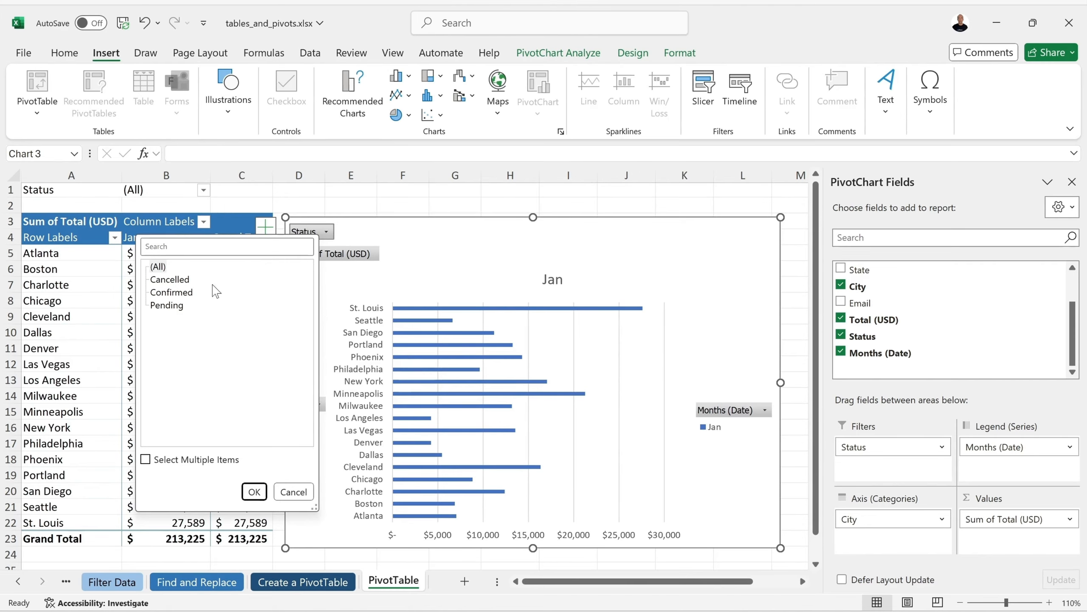
left_click(177, 297)
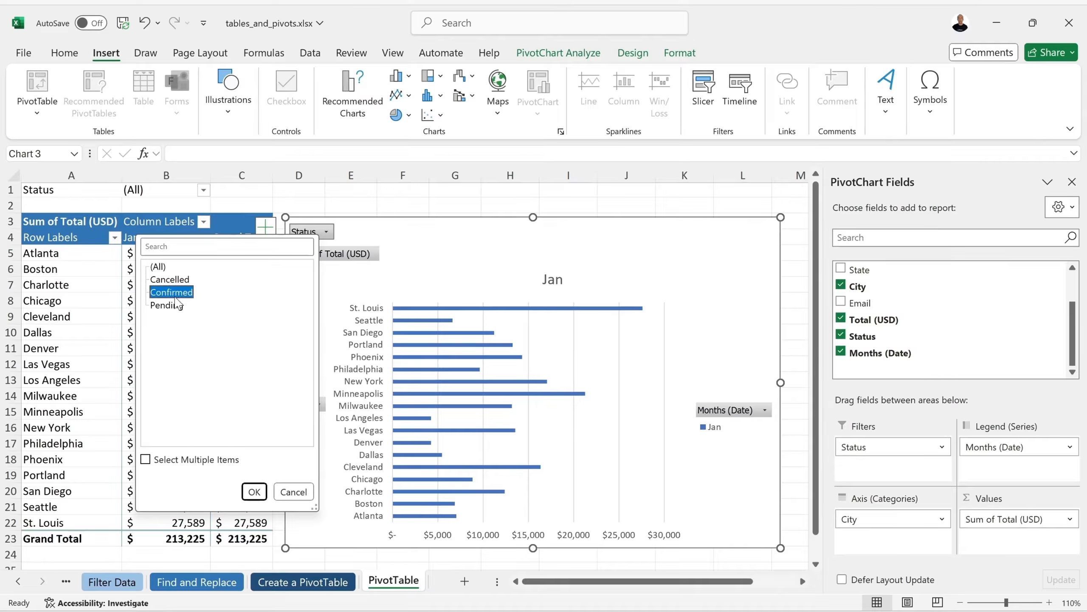
left_click(254, 492)
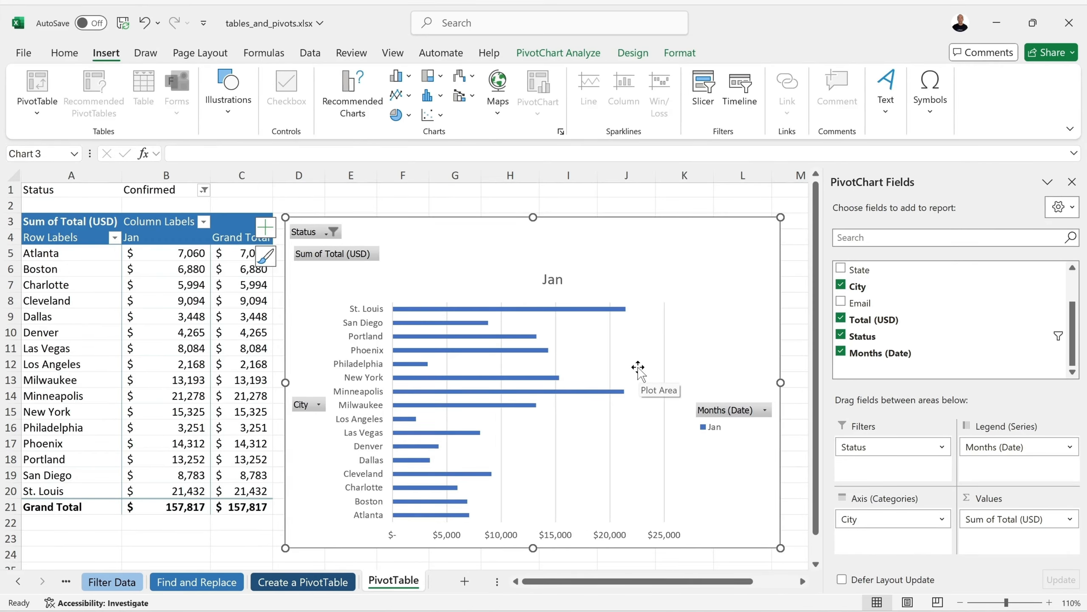
Step: Look over the filter choices of the PivotChart's Months (Date) field without applying any, and deselect the chart
left_click(764, 410)
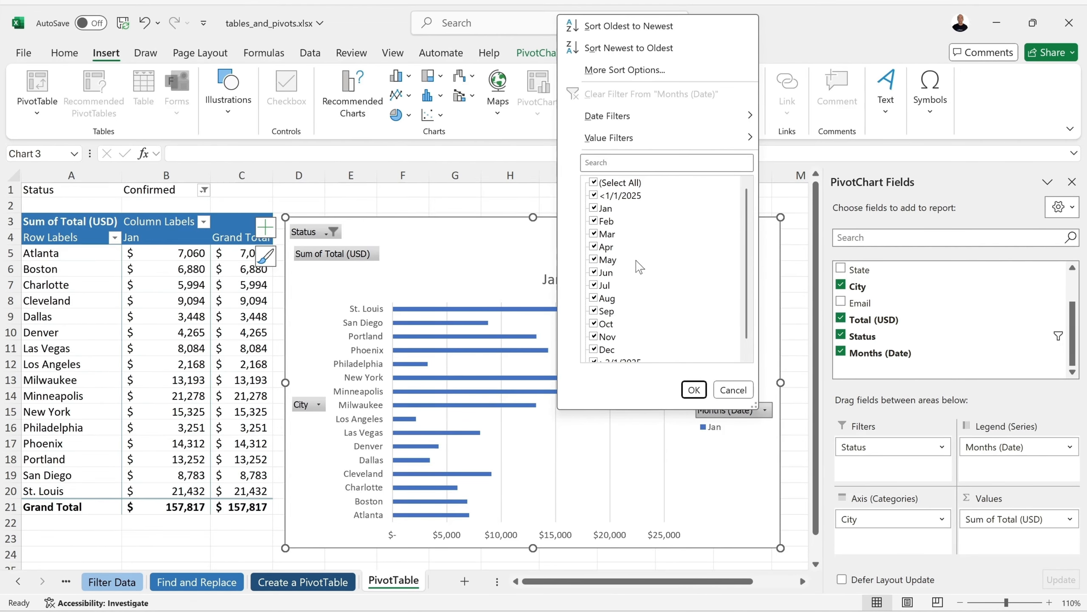
left_click(733, 390)
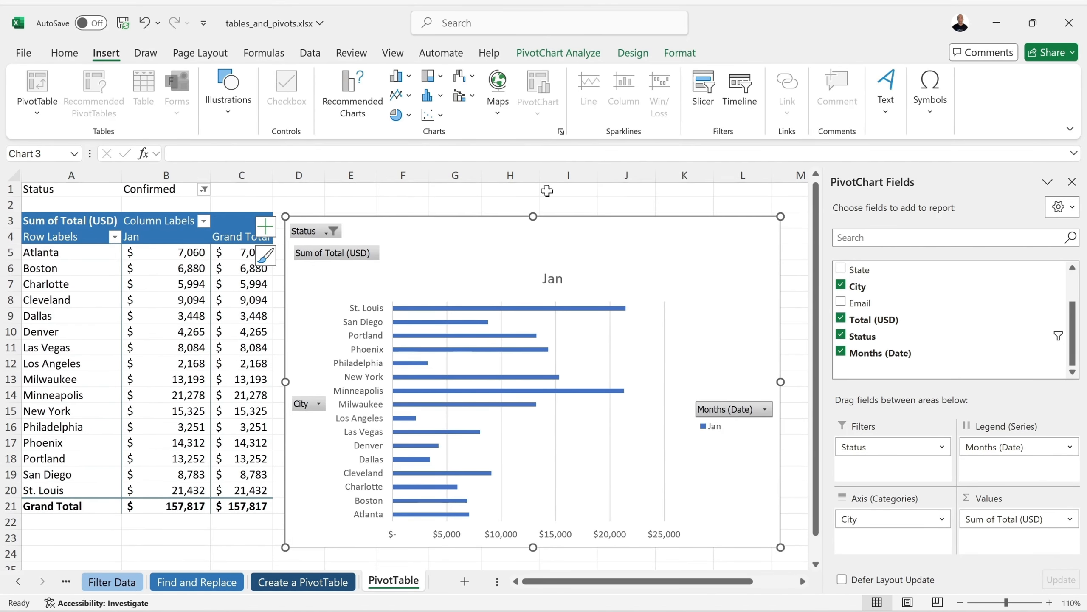
left_click(794, 258)
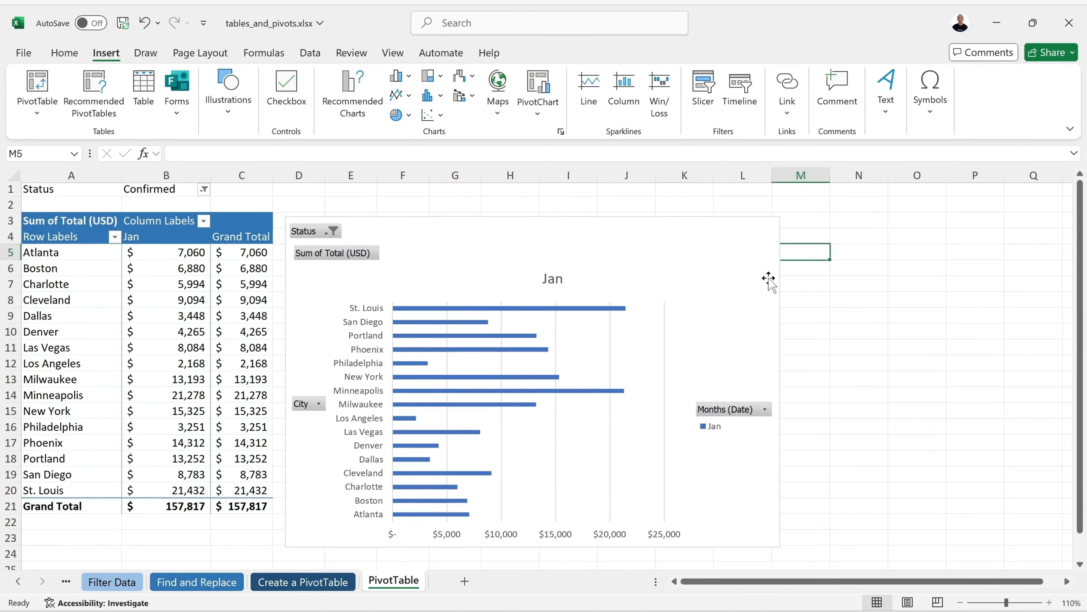
Step: Move the PivotChart up slightly so its top edge lines up with the top of row 3, and deselect it
left_click_drag(522, 229, 522, 226)
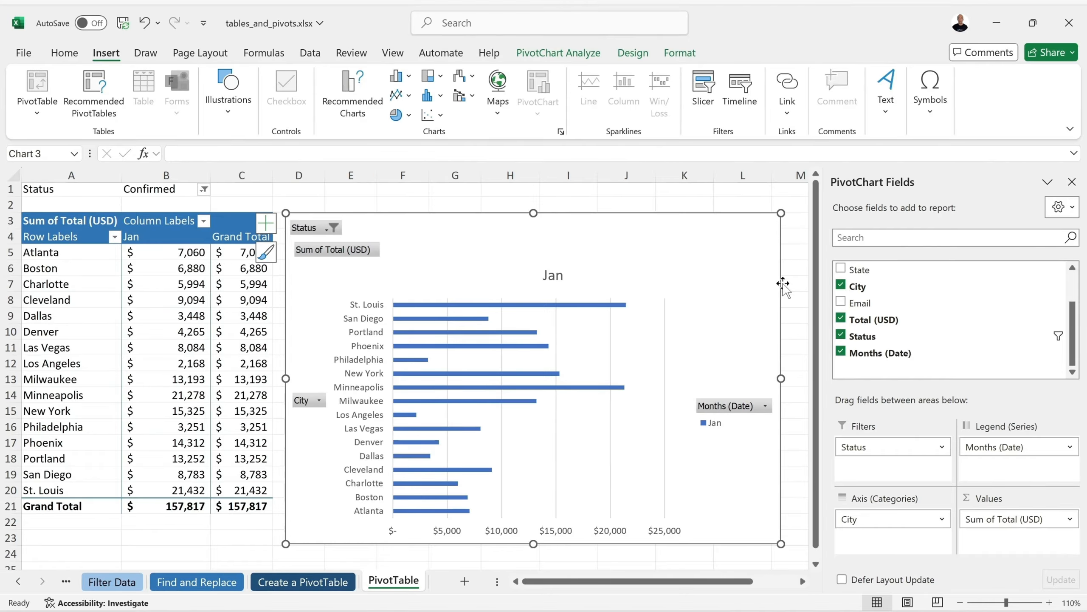
left_click(253, 536)
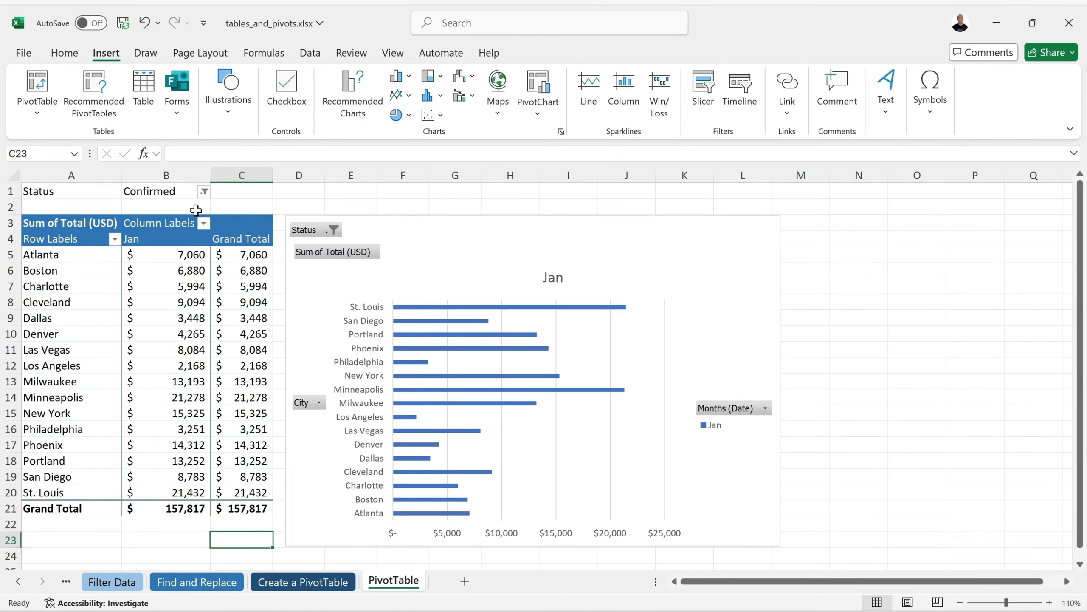
left_click(68, 55)
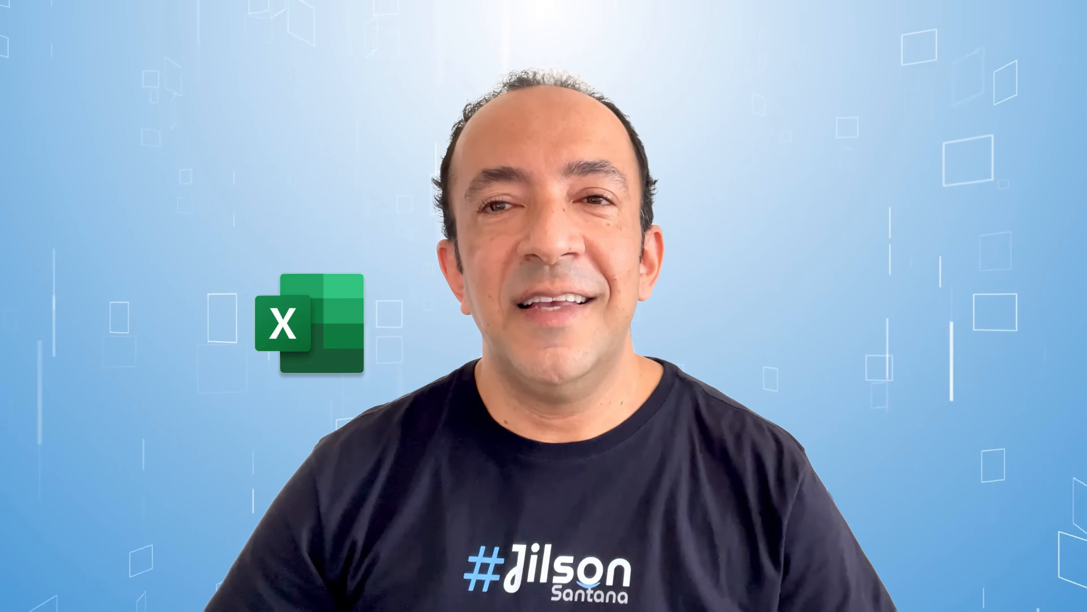